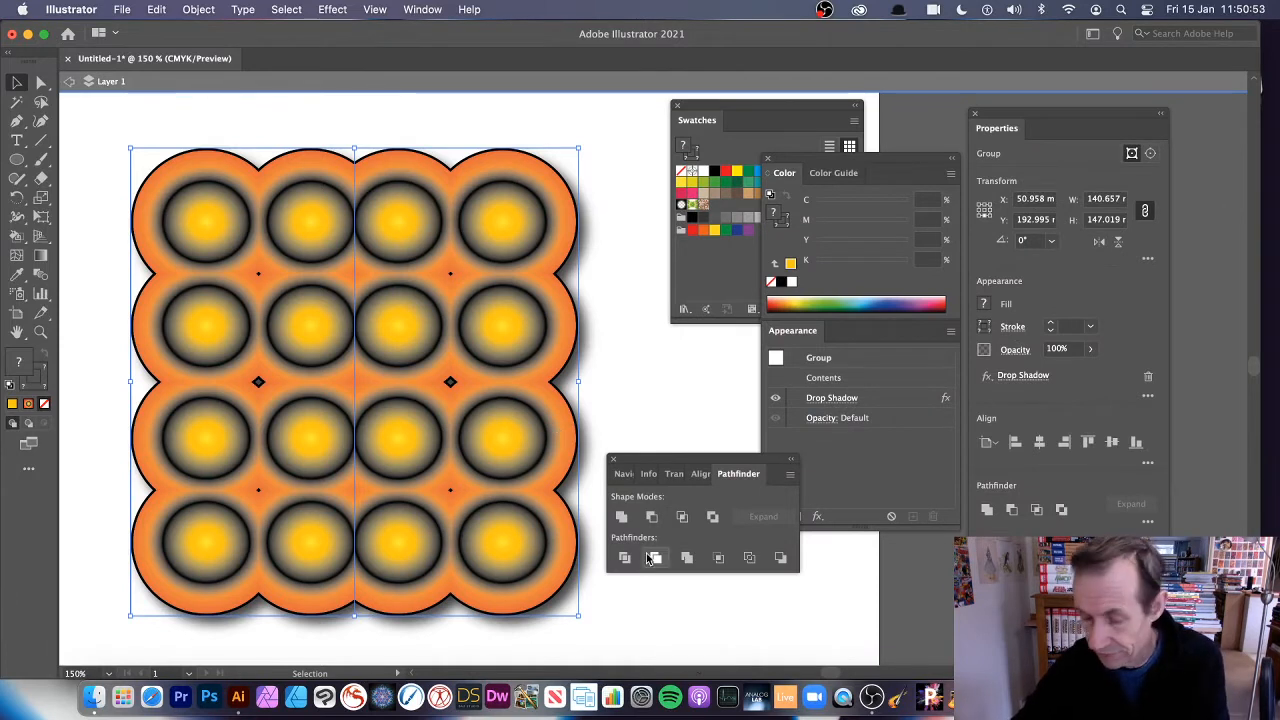
Delete the existing grid of circles and exit isolation mode to leave an empty artboard
{"action": "key", "text": "Delete"}
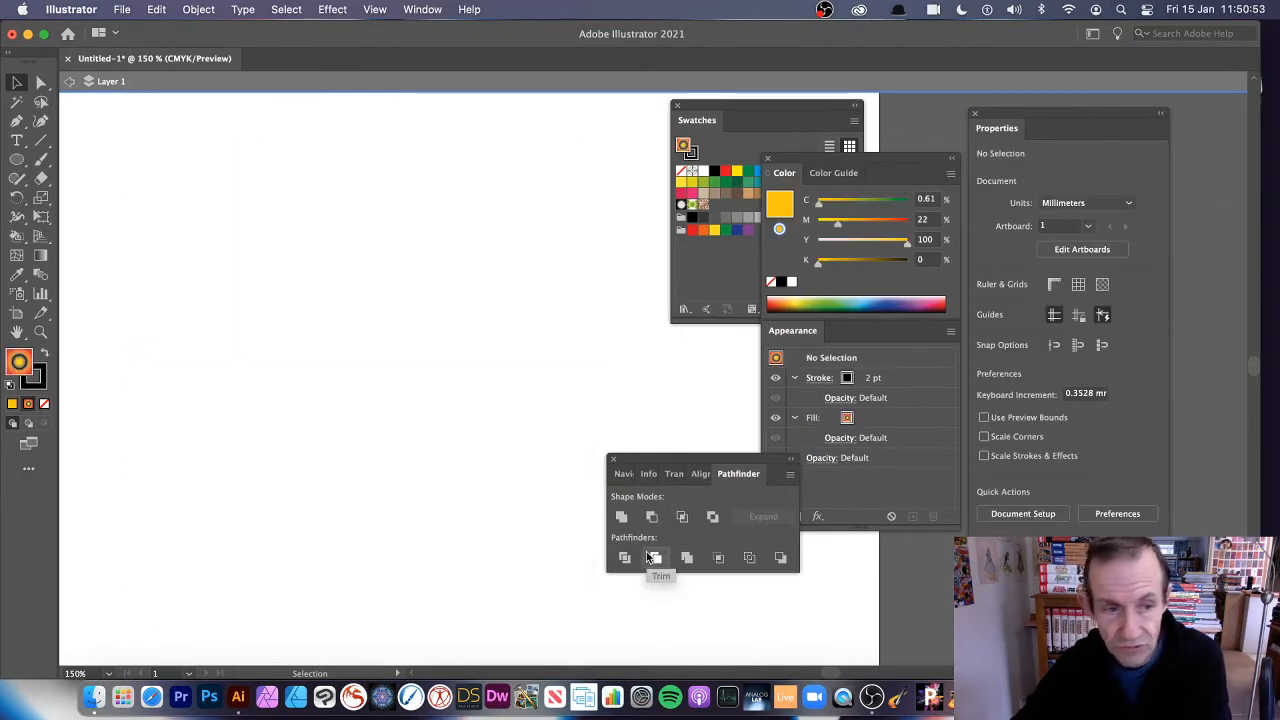
{"action": "left_click", "coordinate": [17, 160]}
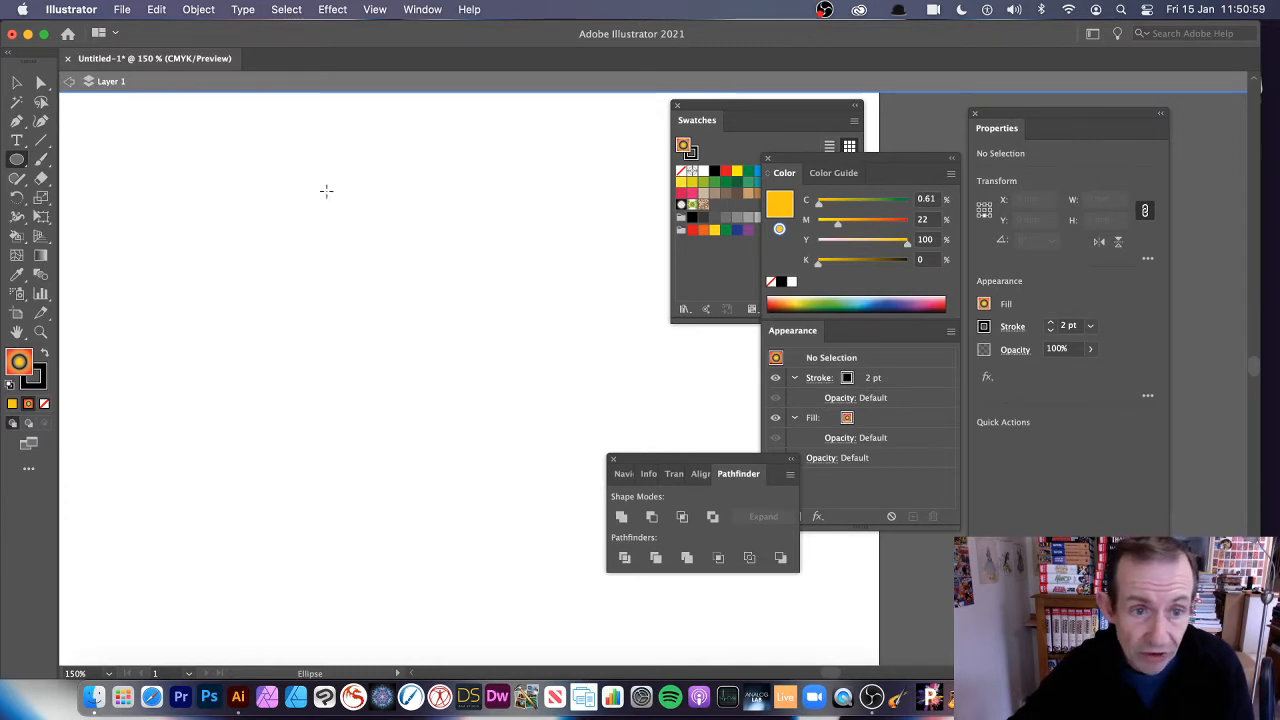
{"action": "left_click_drag", "start_coordinate": [318, 184], "coordinate": [369, 237]}
{"action": "key", "text": "Delete"}
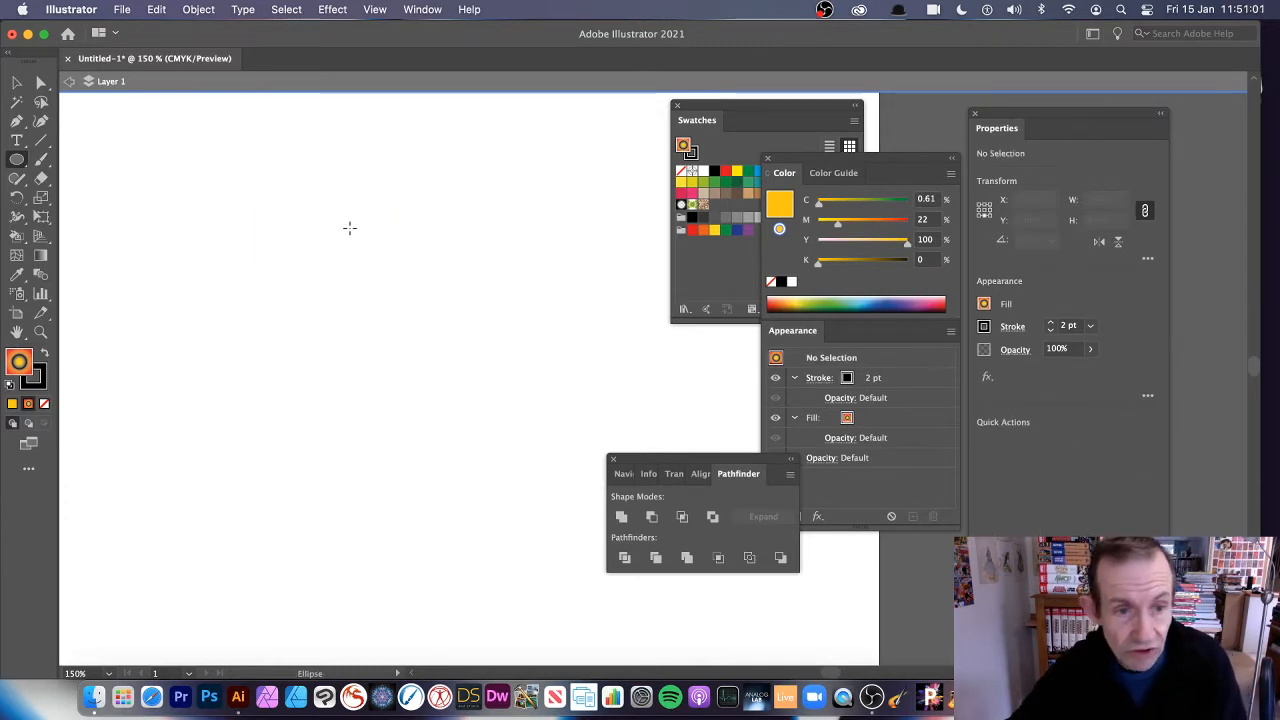
{"action": "left_click", "coordinate": [69, 87]}
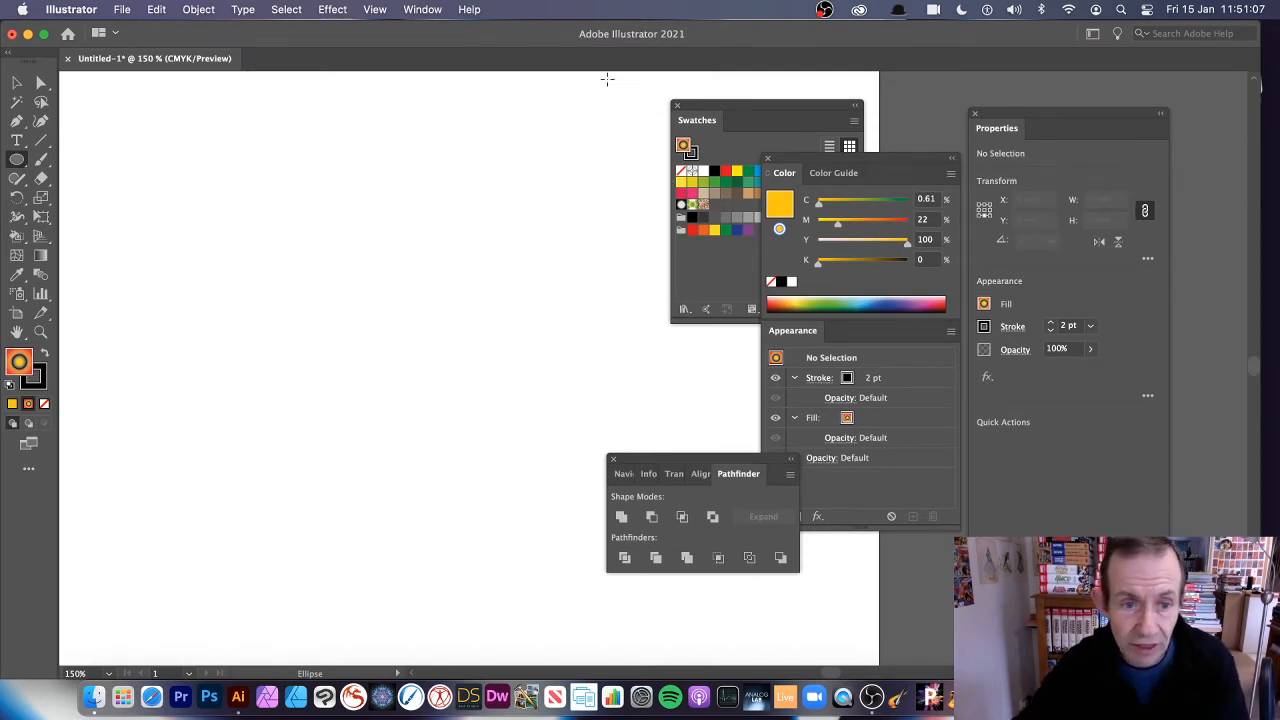
Draw an ellipse about 60 mm wide and 63 mm high on the artboard and fill it with solid green
{"action": "left_click_drag", "start_coordinate": [282, 213], "coordinate": [475, 413]}
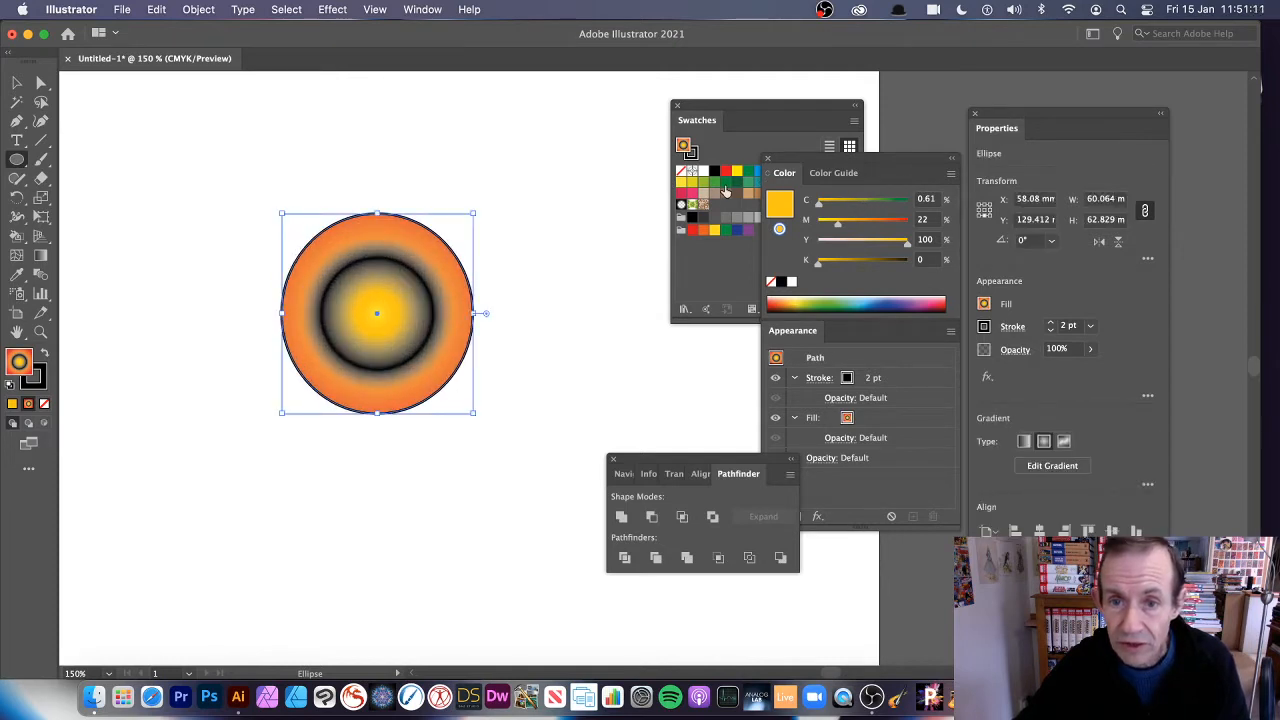
{"action": "left_click", "coordinate": [714, 182]}
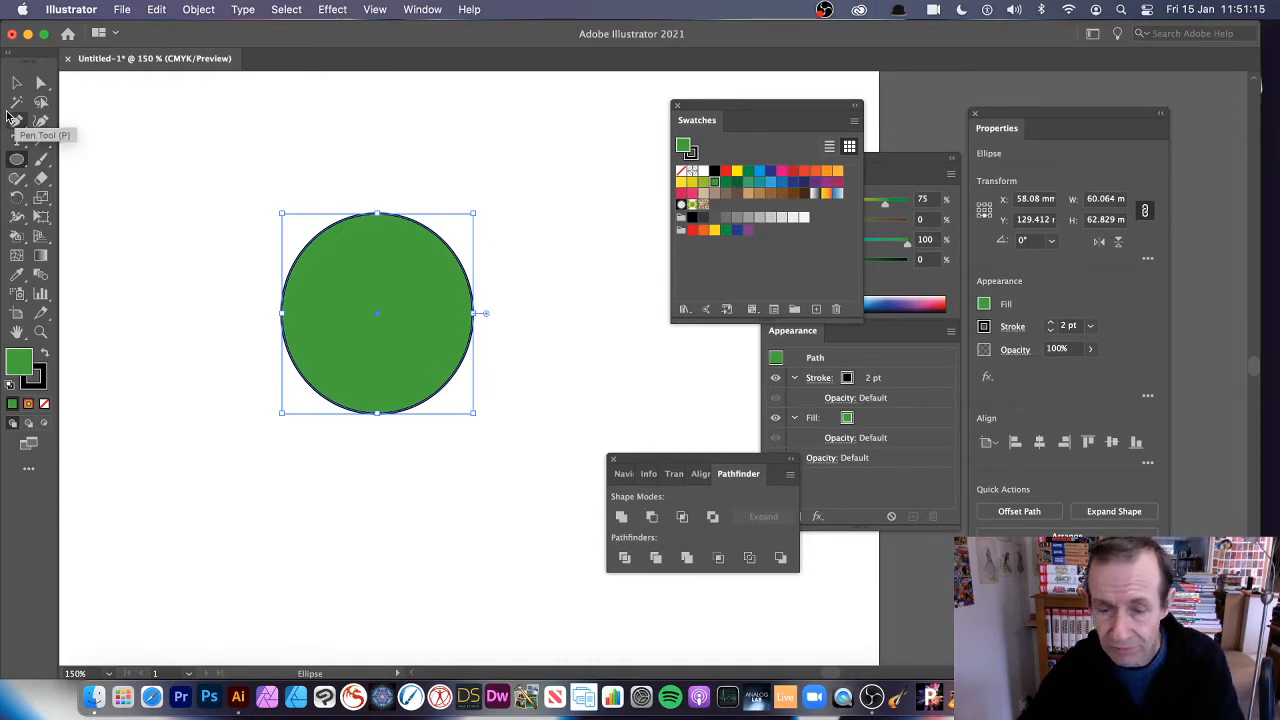
{"action": "left_click", "coordinate": [422, 9]}
{"action": "scroll", "coordinate": [430, 60], "scroll_direction": "down", "scroll_amount": 10}
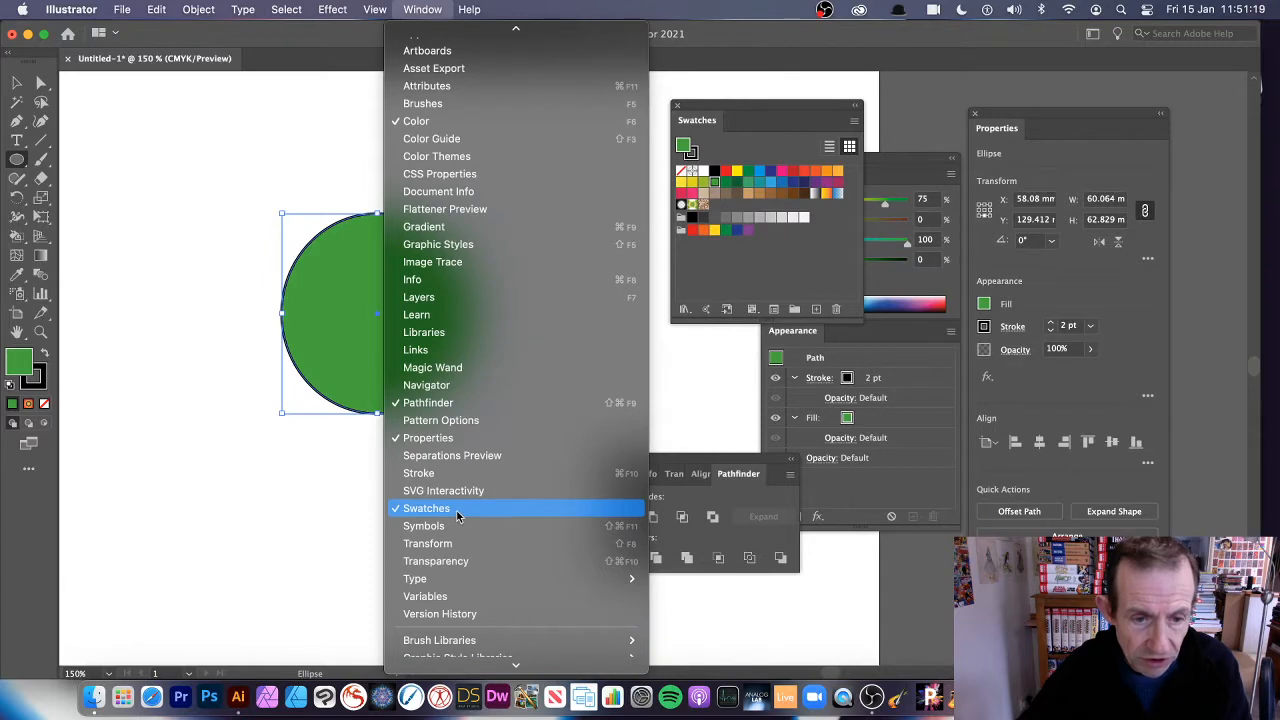
{"action": "left_click", "coordinate": [443, 443]}
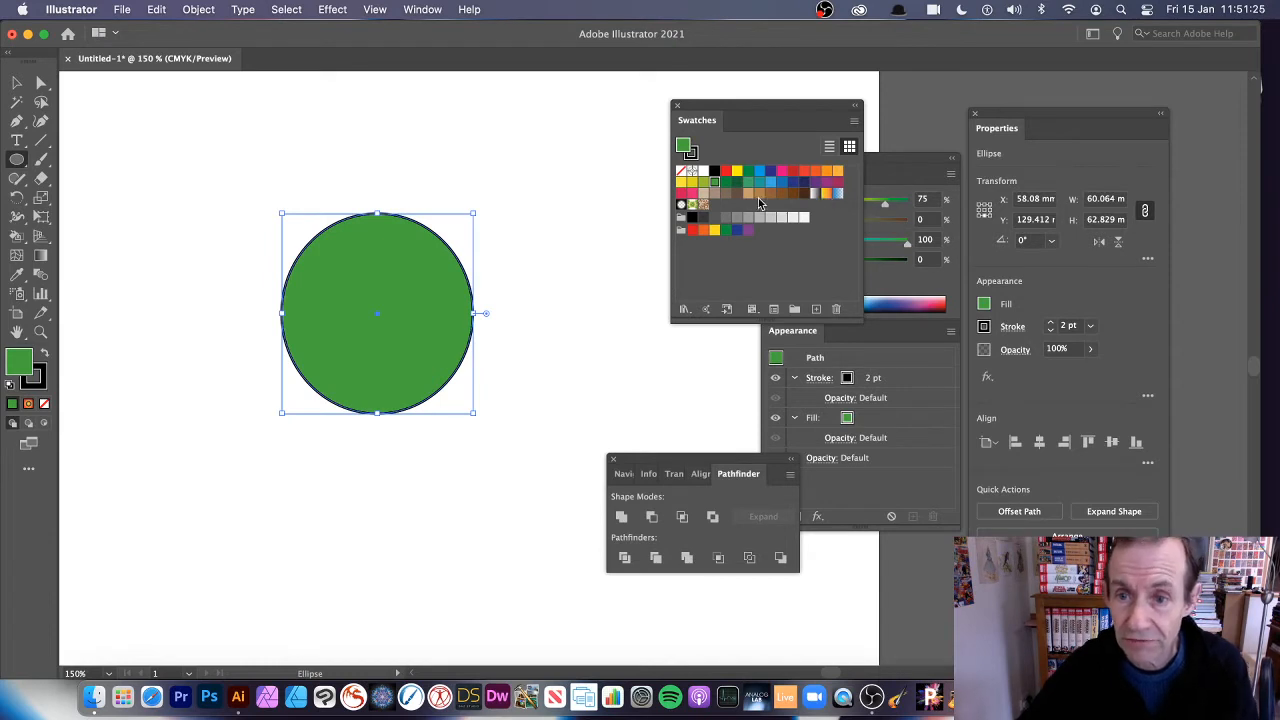
Fill the ellipse with the yellow-to-red gradient swatch and change the gradient type to radial
{"action": "left_click", "coordinate": [827, 195]}
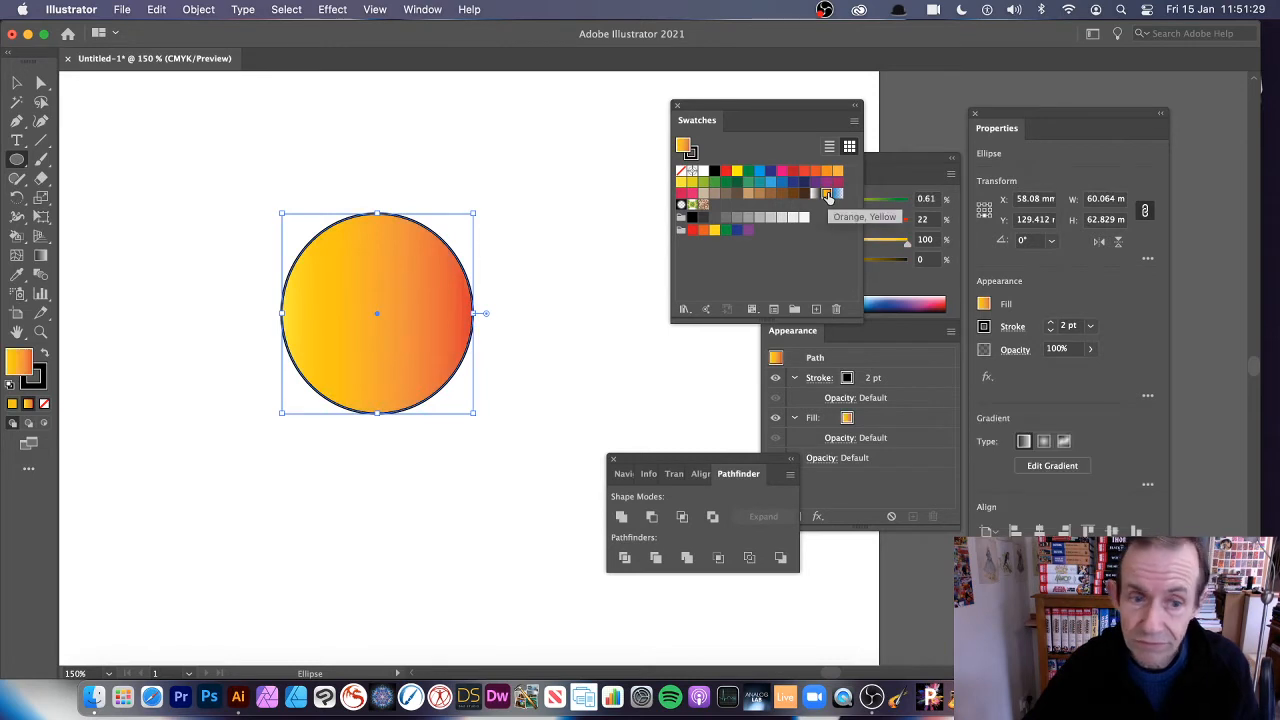
{"action": "left_click", "coordinate": [884, 162]}
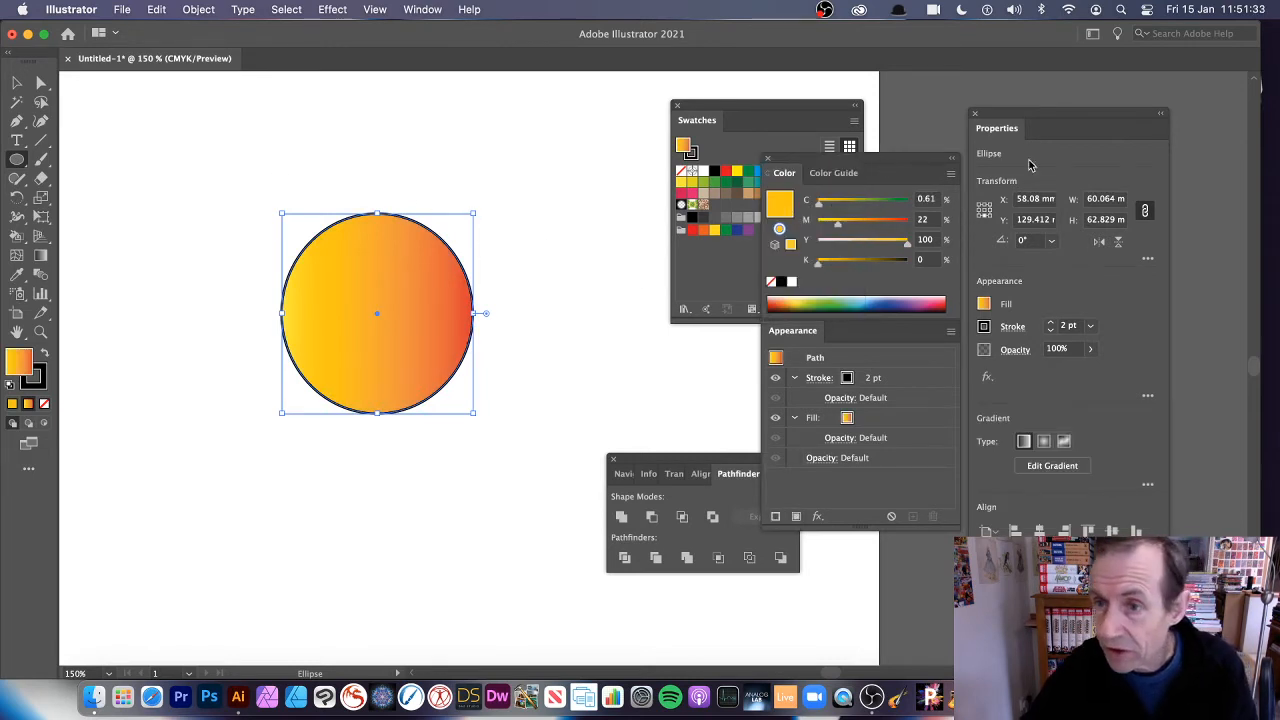
{"action": "left_click", "coordinate": [1044, 442]}
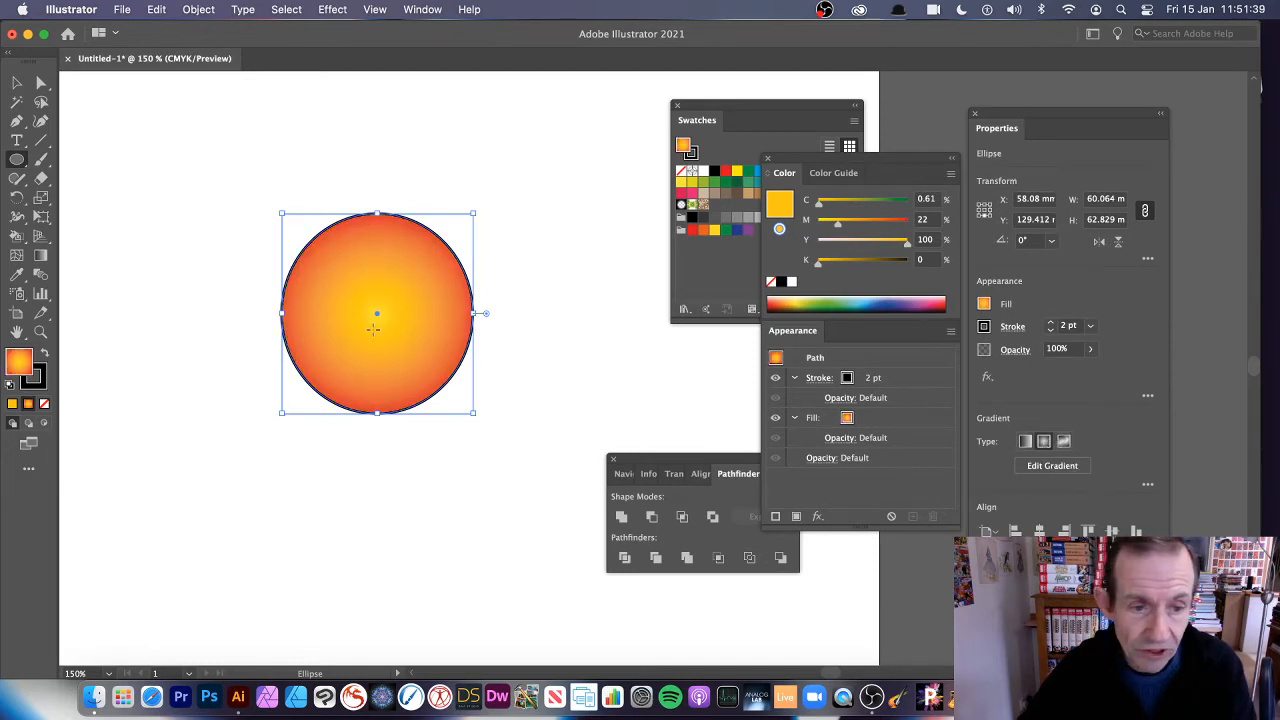
Add a black colour stop midway along the ellipse's radial gradient and stretch the gradient slightly beyond the ellipse's outline
{"action": "left_click", "coordinate": [41, 257]}
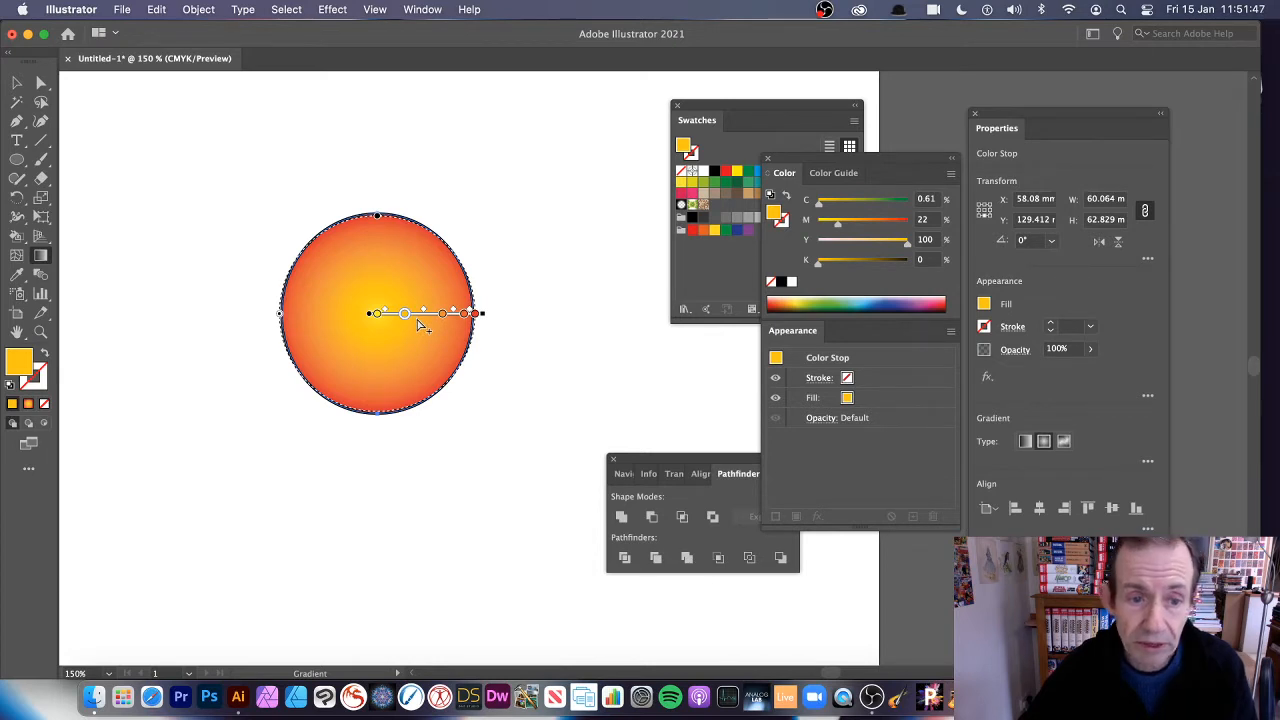
{"action": "left_click", "coordinate": [419, 321]}
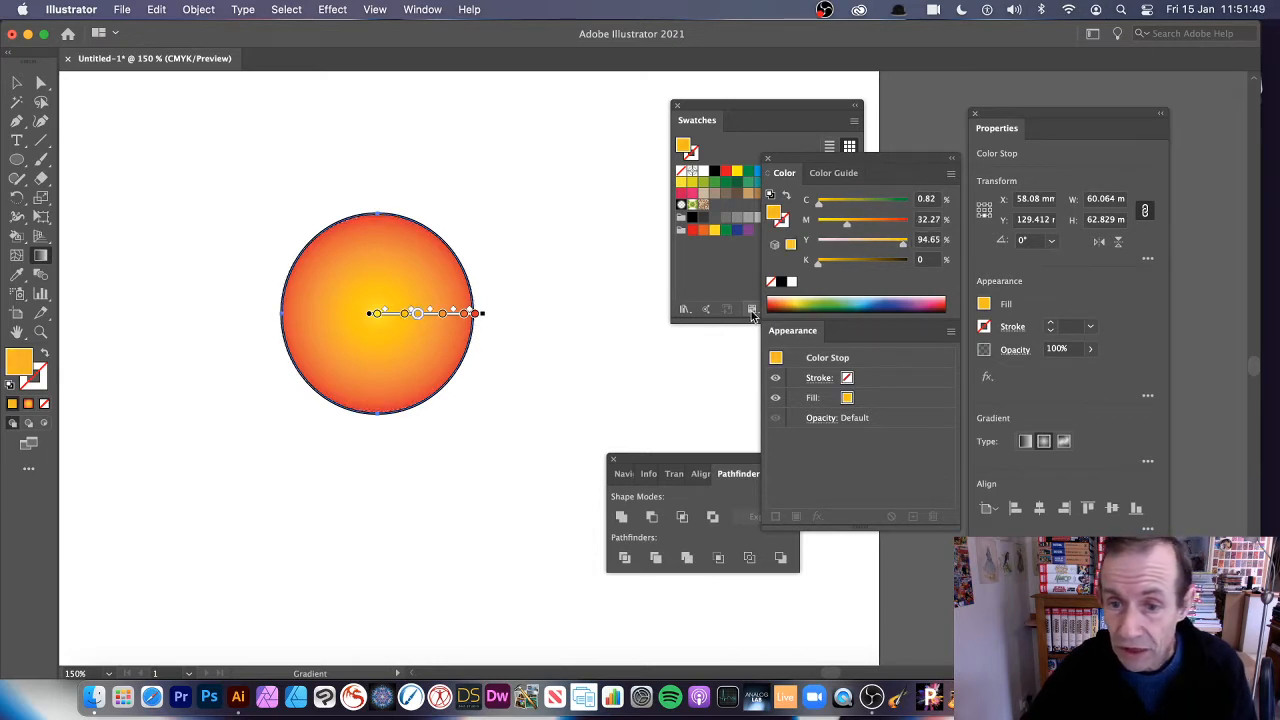
{"action": "left_click", "coordinate": [781, 282]}
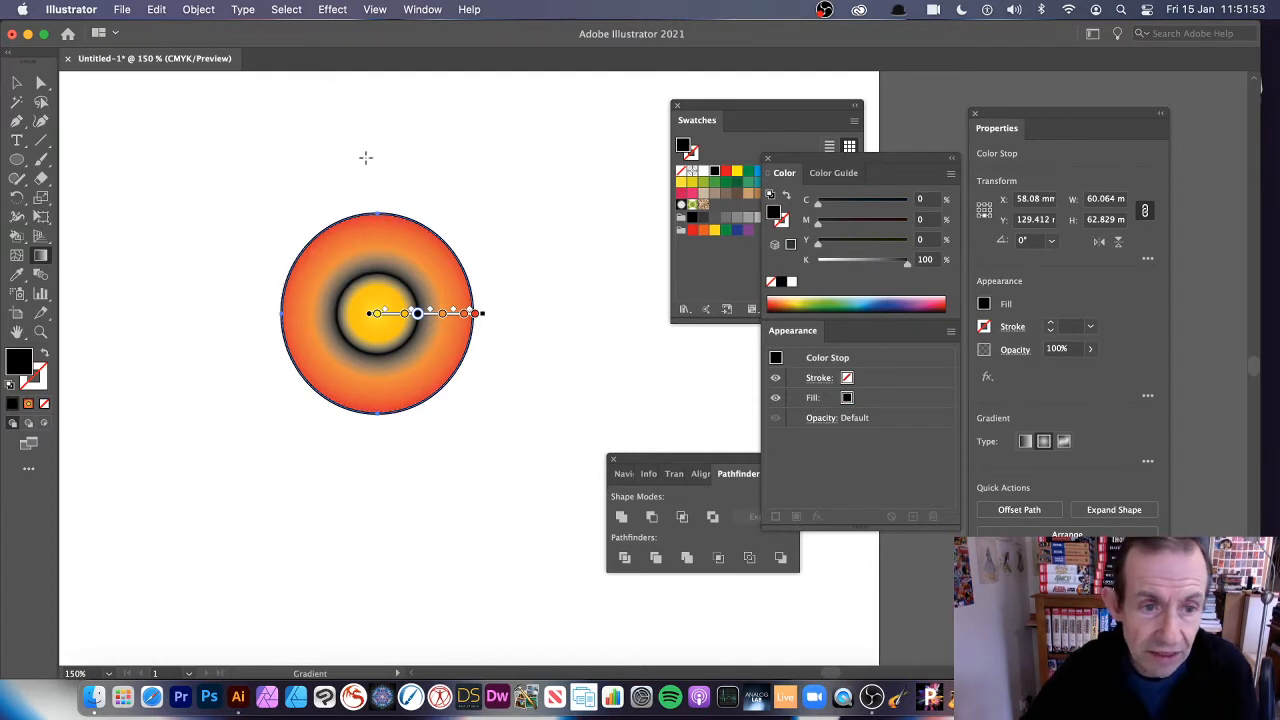
{"action": "mouse_move", "coordinate": [375, 214]}
{"action": "left_mouse_down"}
{"action": "mouse_move", "coordinate": [377, 114]}
{"action": "mouse_move", "coordinate": [366, 271]}
{"action": "mouse_move", "coordinate": [380, 106]}
{"action": "mouse_move", "coordinate": [377, 199]}
{"action": "left_mouse_up"}
{"action": "left_click_drag", "start_coordinate": [280, 317], "coordinate": [295, 257]}
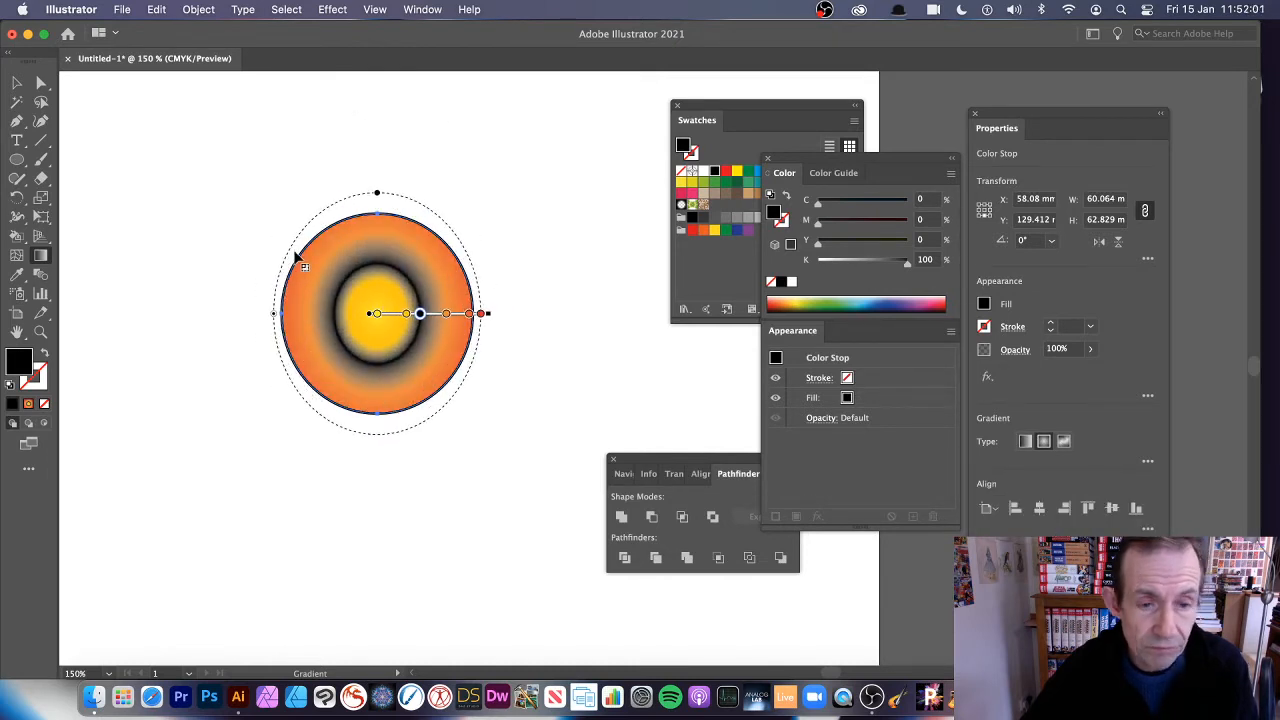
Move the ellipse toward the left side of the artboard and apply a Mirror repeat to it
{"action": "left_click", "coordinate": [17, 83]}
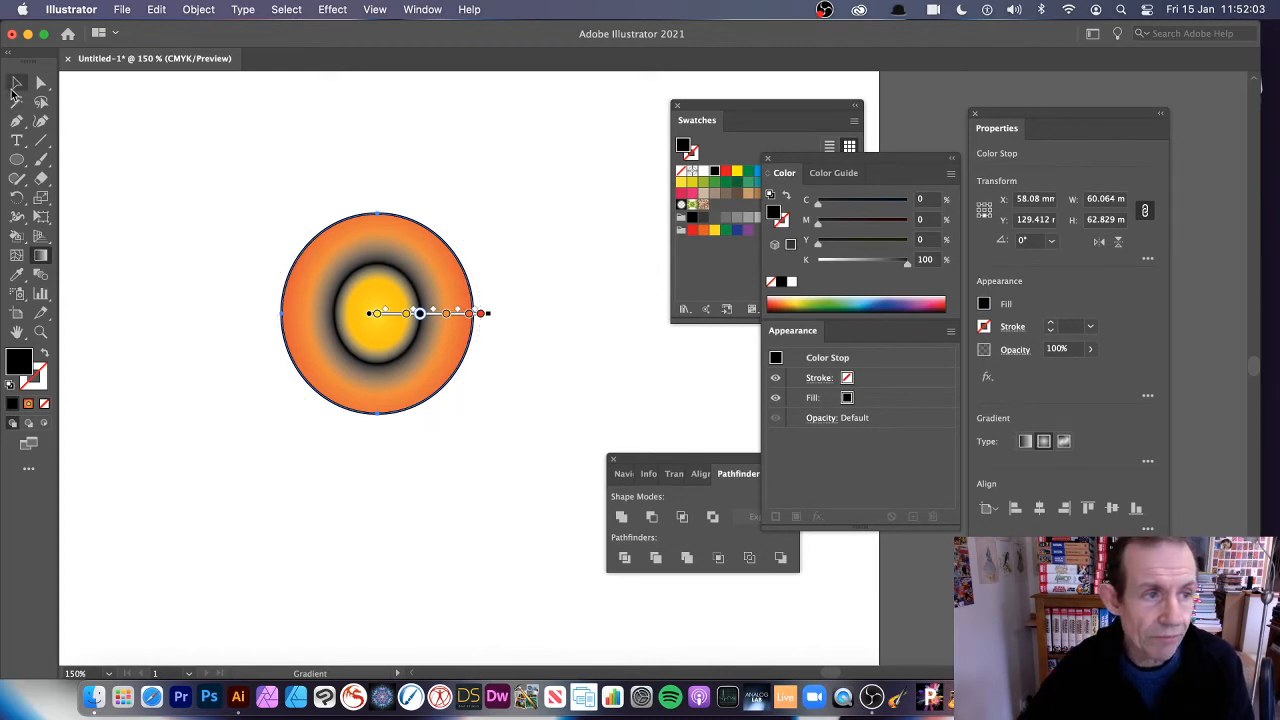
{"action": "left_click_drag", "start_coordinate": [399, 256], "coordinate": [299, 272]}
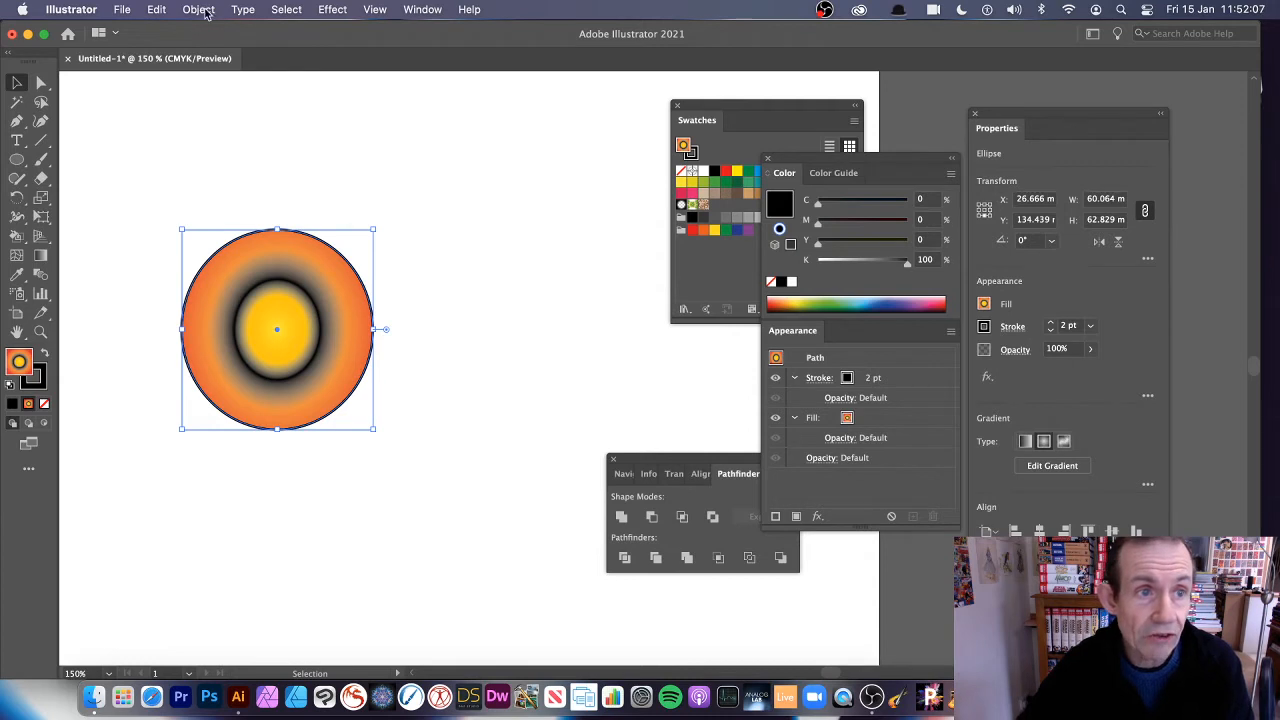
{"action": "left_click", "coordinate": [199, 9]}
{"action": "mouse_move", "coordinate": [258, 464]}
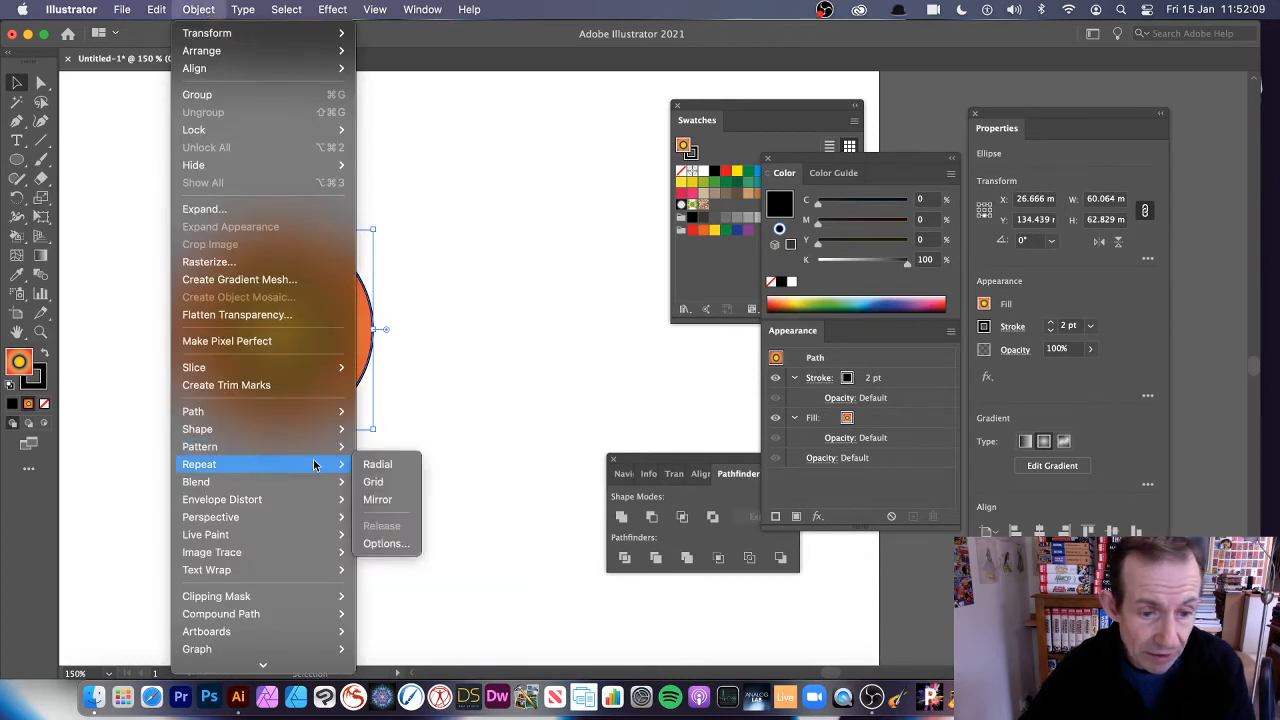
{"action": "left_click", "coordinate": [410, 500]}
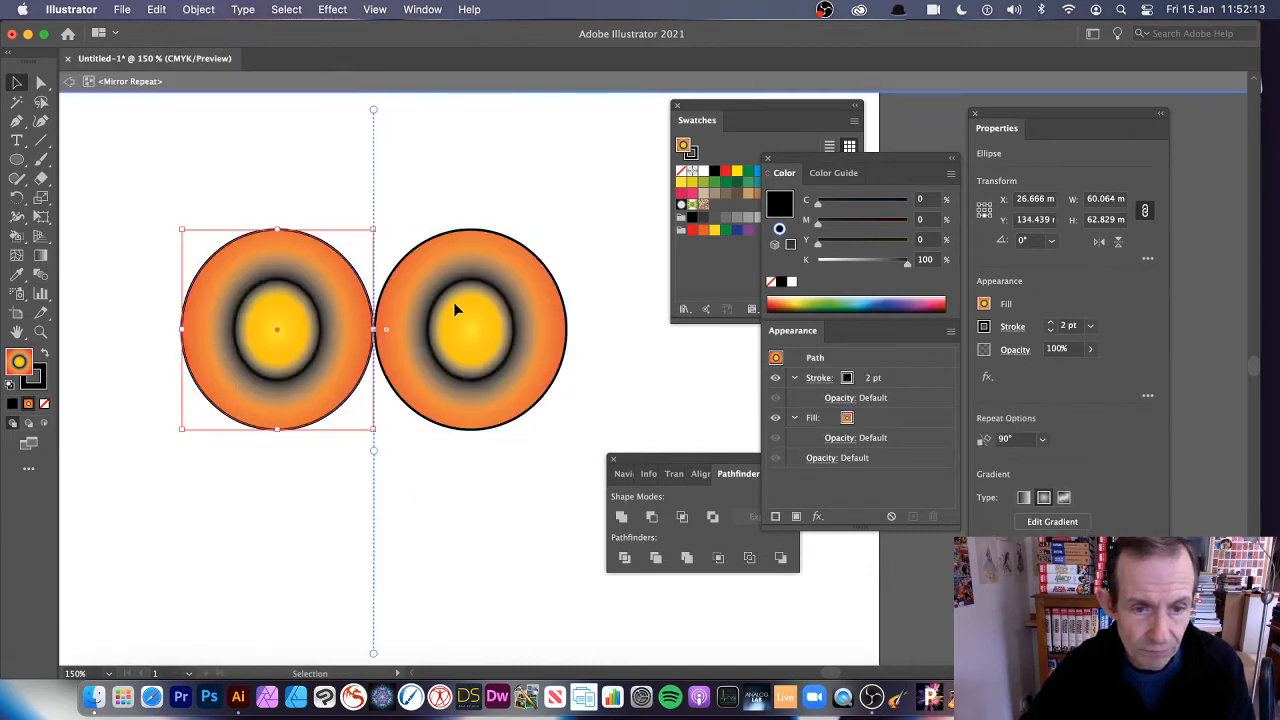
Shift the original ellipse across the mirror axis so both halves merge, and exit isolation mode
{"action": "mouse_move", "coordinate": [313, 312]}
{"action": "left_mouse_down"}
{"action": "mouse_move", "coordinate": [374, 314]}
{"action": "mouse_move", "coordinate": [240, 318]}
{"action": "mouse_move", "coordinate": [449, 323]}
{"action": "mouse_move", "coordinate": [302, 326]}
{"action": "mouse_move", "coordinate": [331, 325]}
{"action": "left_mouse_up"}
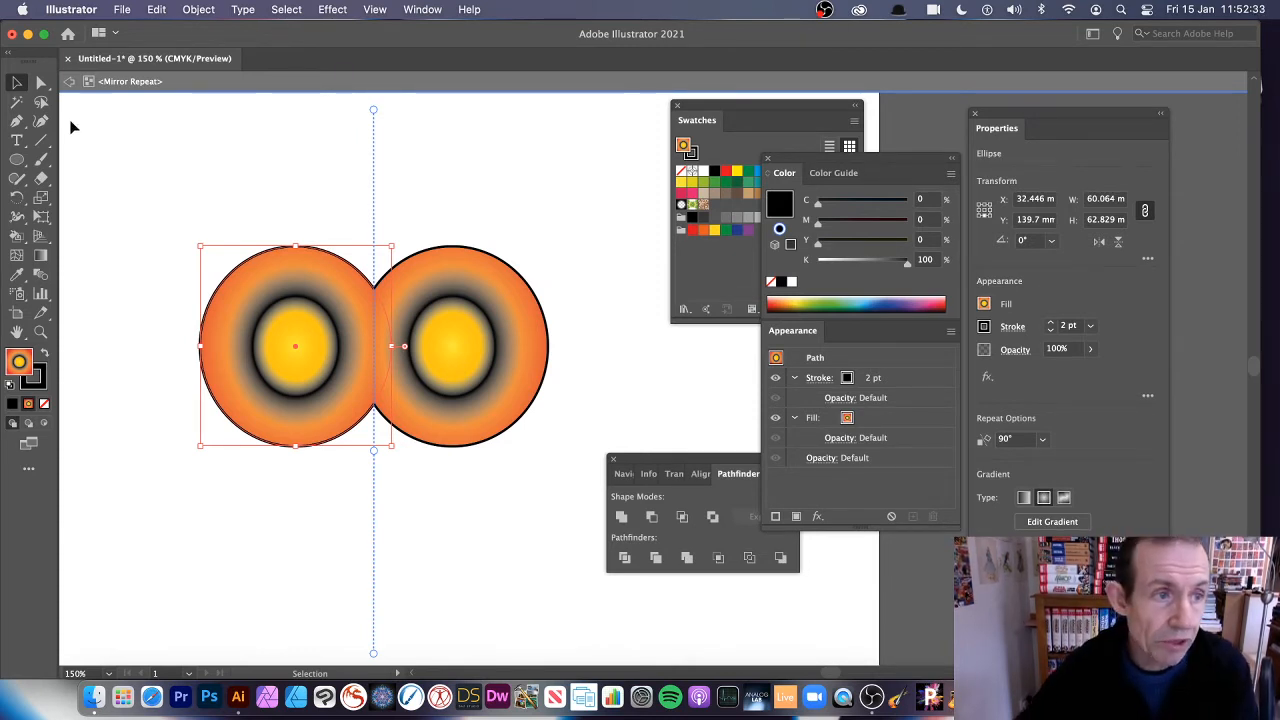
{"action": "left_click", "coordinate": [69, 81]}
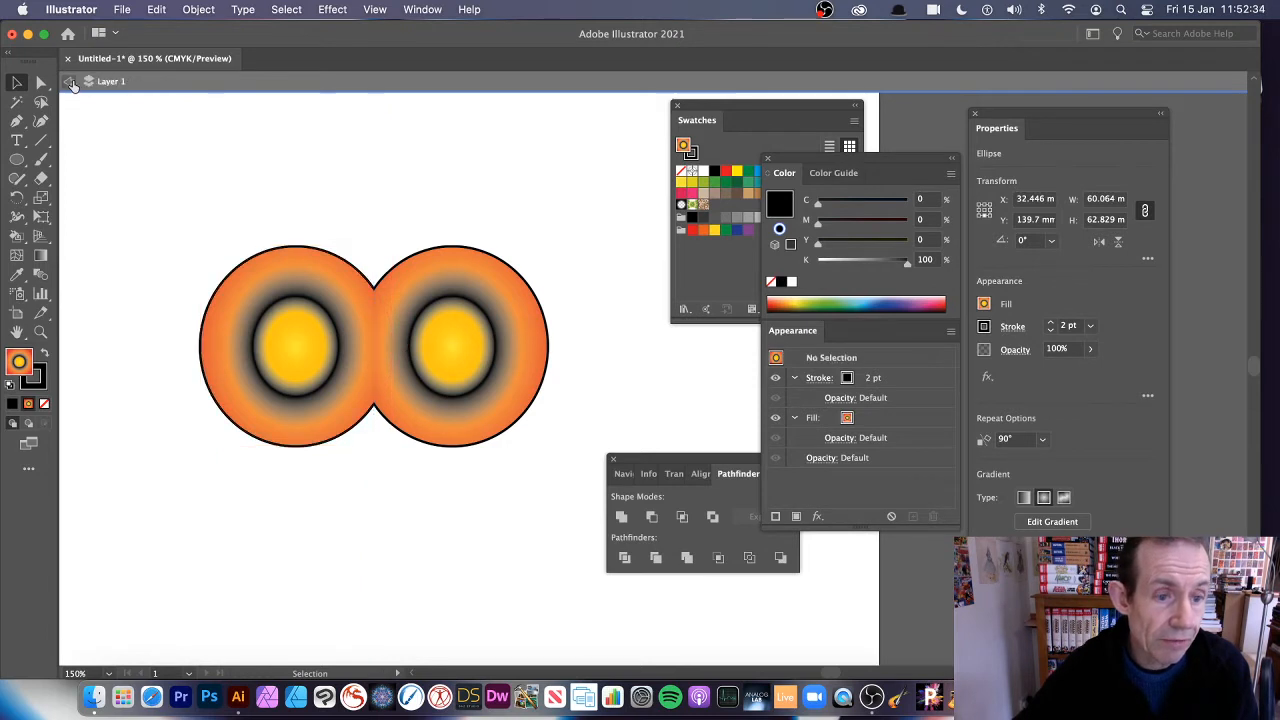
Enter the mirror repeat and move the radial gradient's yellow centre down near the bottom of the original ellipse
{"action": "double_click", "coordinate": [310, 345]}
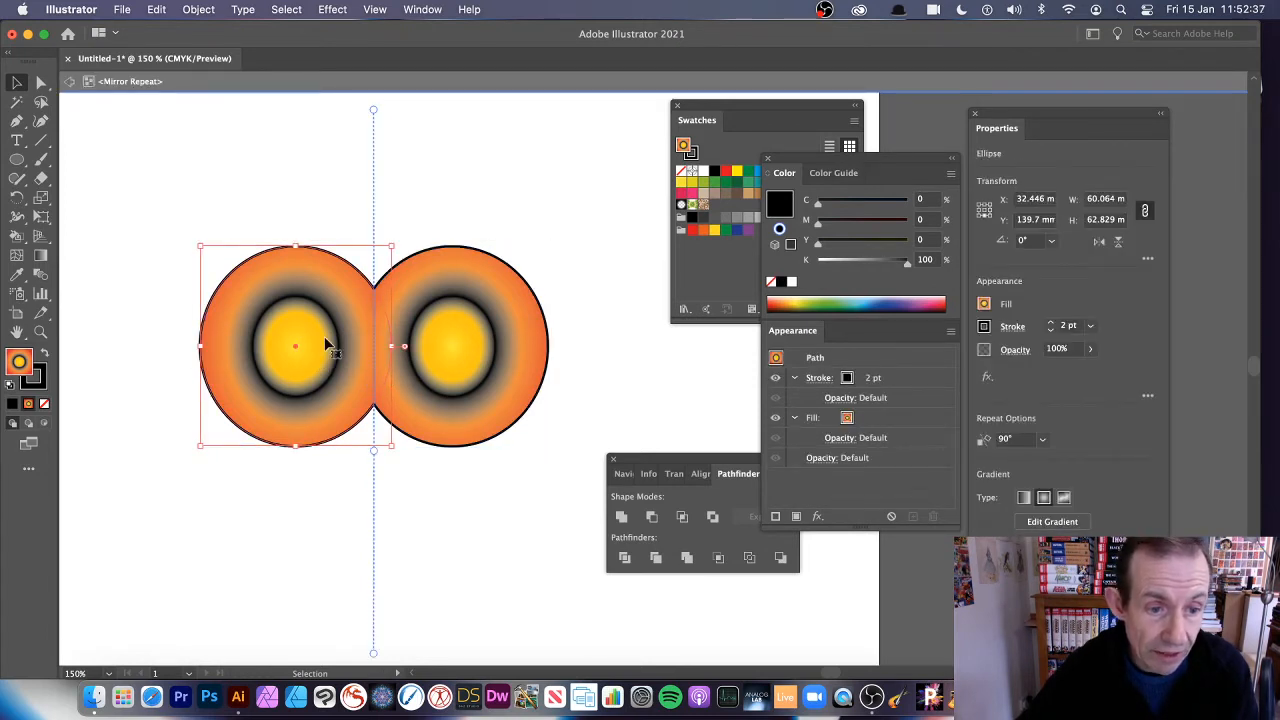
{"action": "left_click", "coordinate": [41, 255]}
{"action": "left_click", "coordinate": [338, 346]}
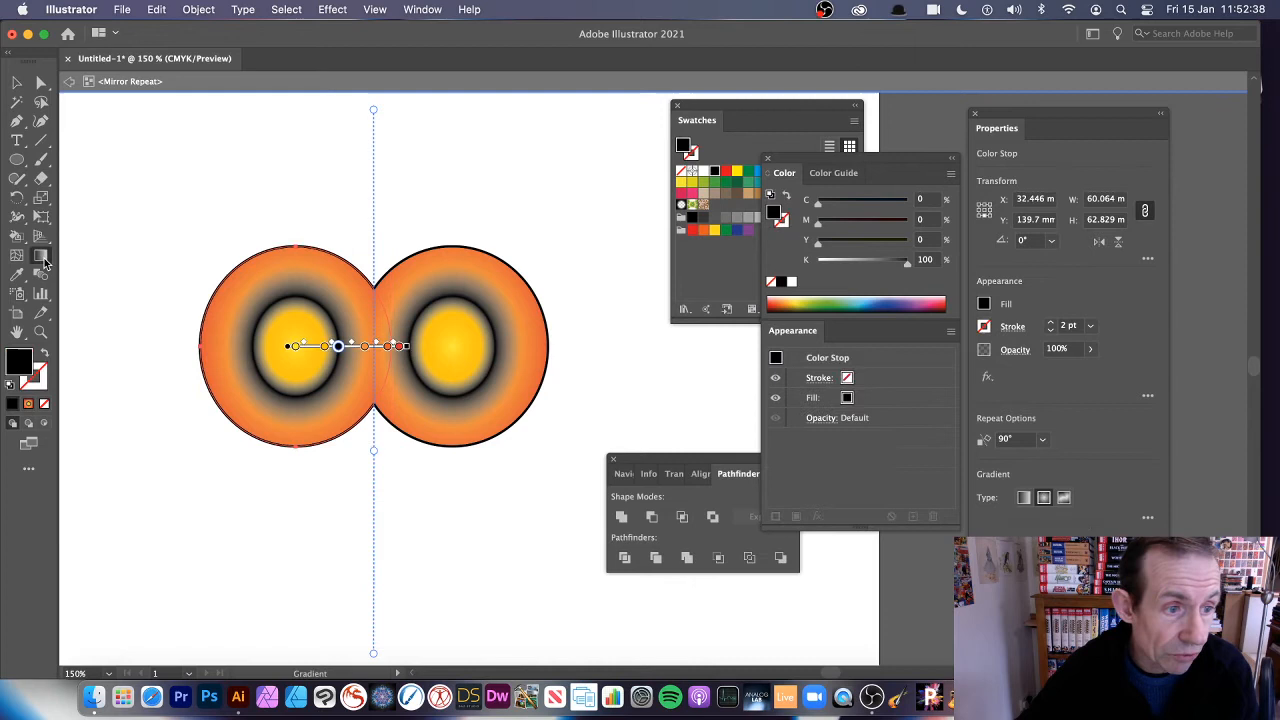
{"action": "left_click", "coordinate": [291, 347]}
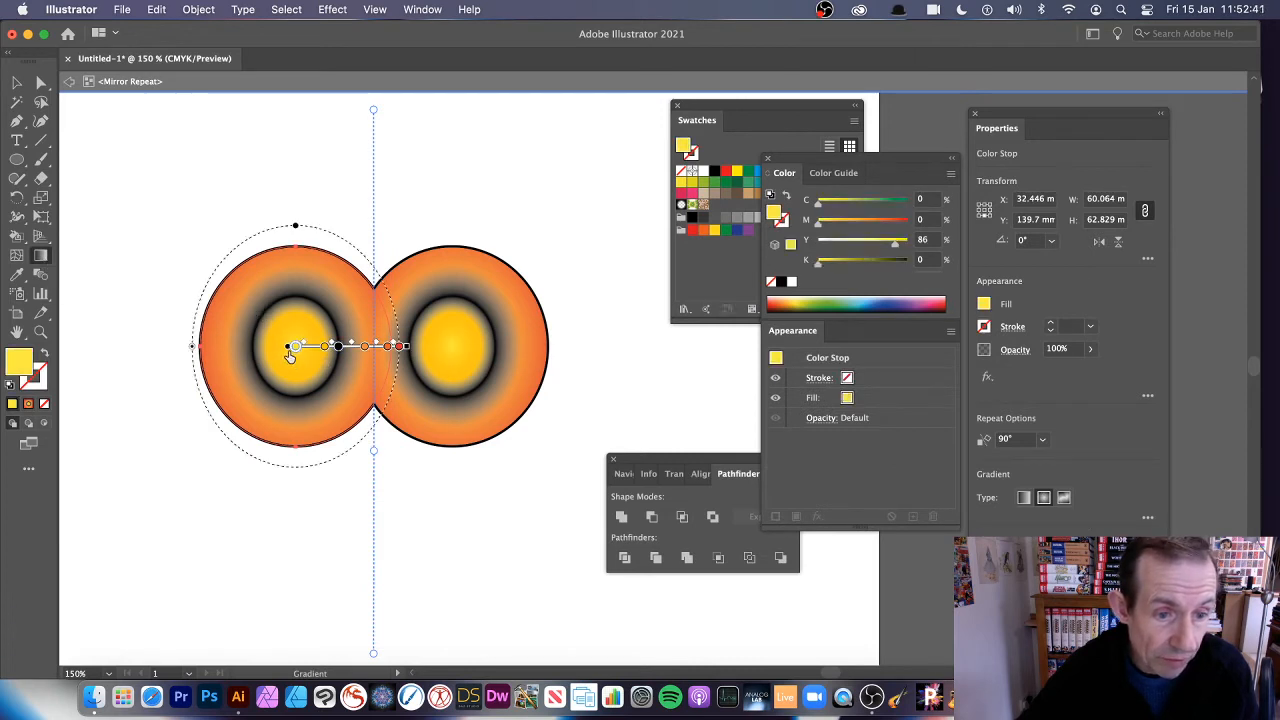
{"action": "mouse_move", "coordinate": [287, 350]}
{"action": "left_mouse_down"}
{"action": "mouse_move", "coordinate": [243, 286]}
{"action": "mouse_move", "coordinate": [275, 418]}
{"action": "mouse_move", "coordinate": [298, 429]}
{"action": "mouse_move", "coordinate": [296, 416]}
{"action": "left_mouse_up"}
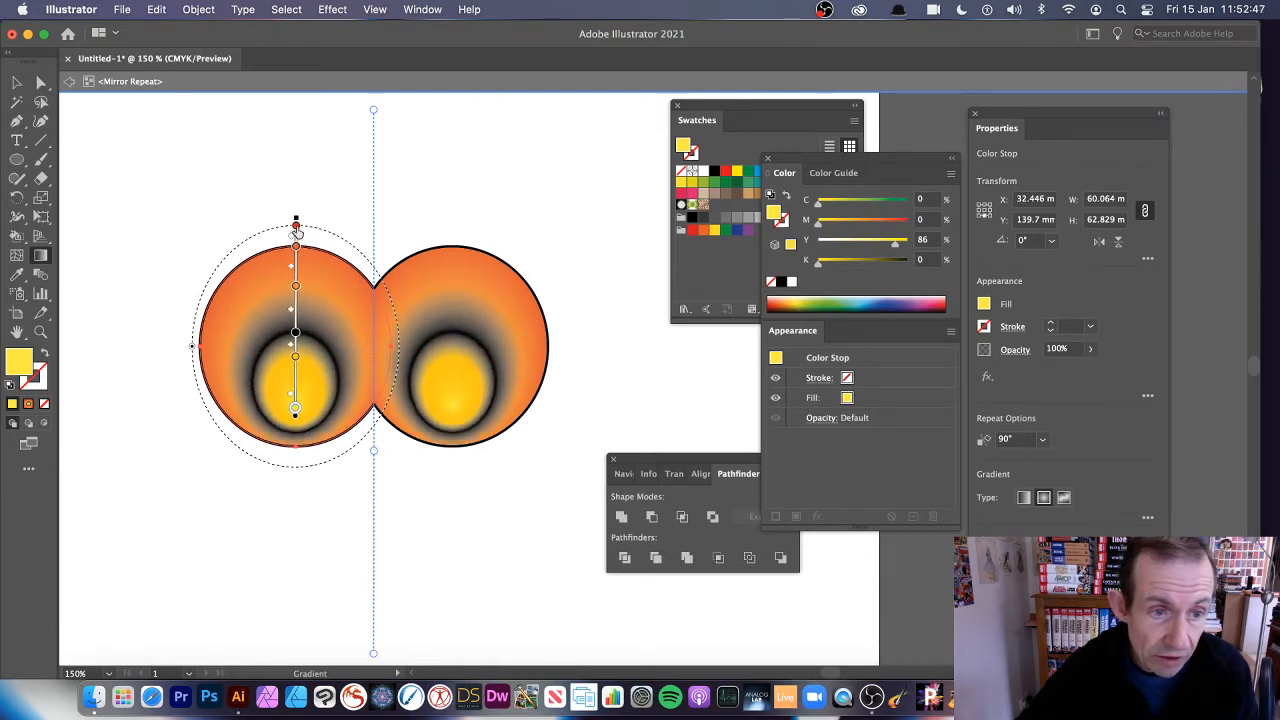
Shift the gradient's outer red and orange colour stops inward for a redder rim, and exit isolation mode
{"action": "left_click", "coordinate": [296, 228]}
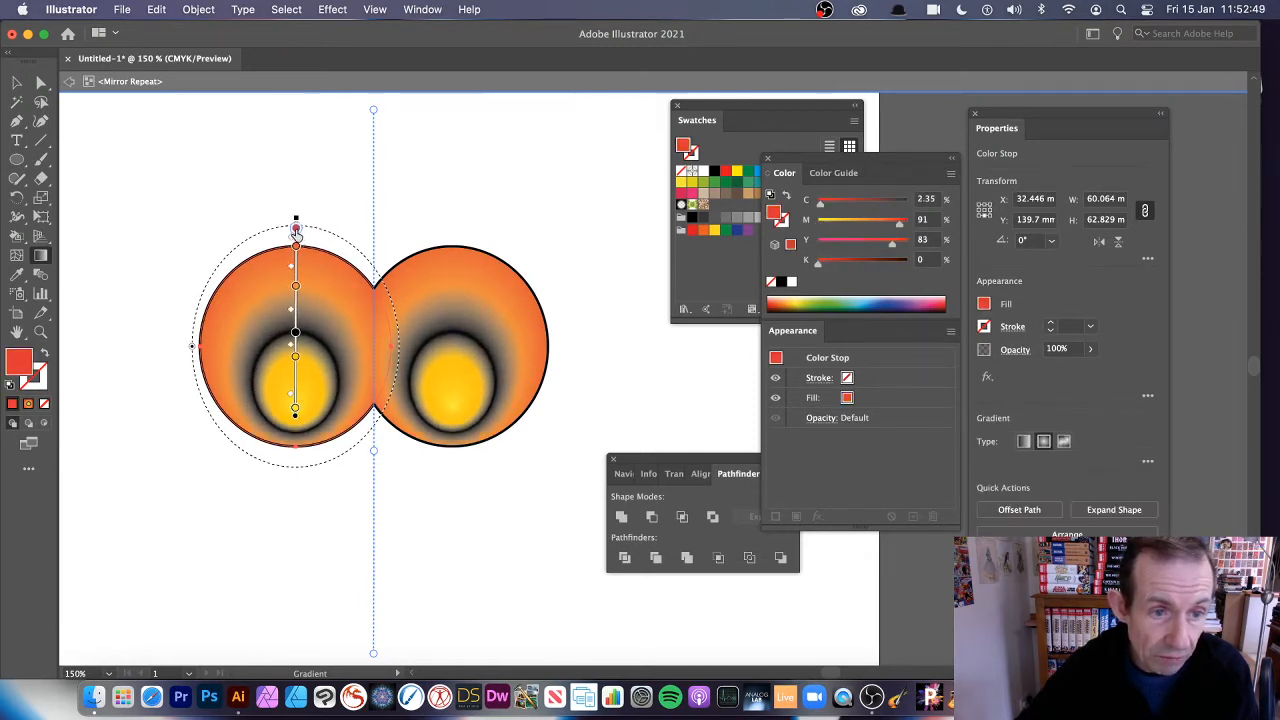
{"action": "mouse_move", "coordinate": [296, 230]}
{"action": "left_mouse_down"}
{"action": "mouse_move", "coordinate": [298, 308]}
{"action": "mouse_move", "coordinate": [296, 269]}
{"action": "left_mouse_up"}
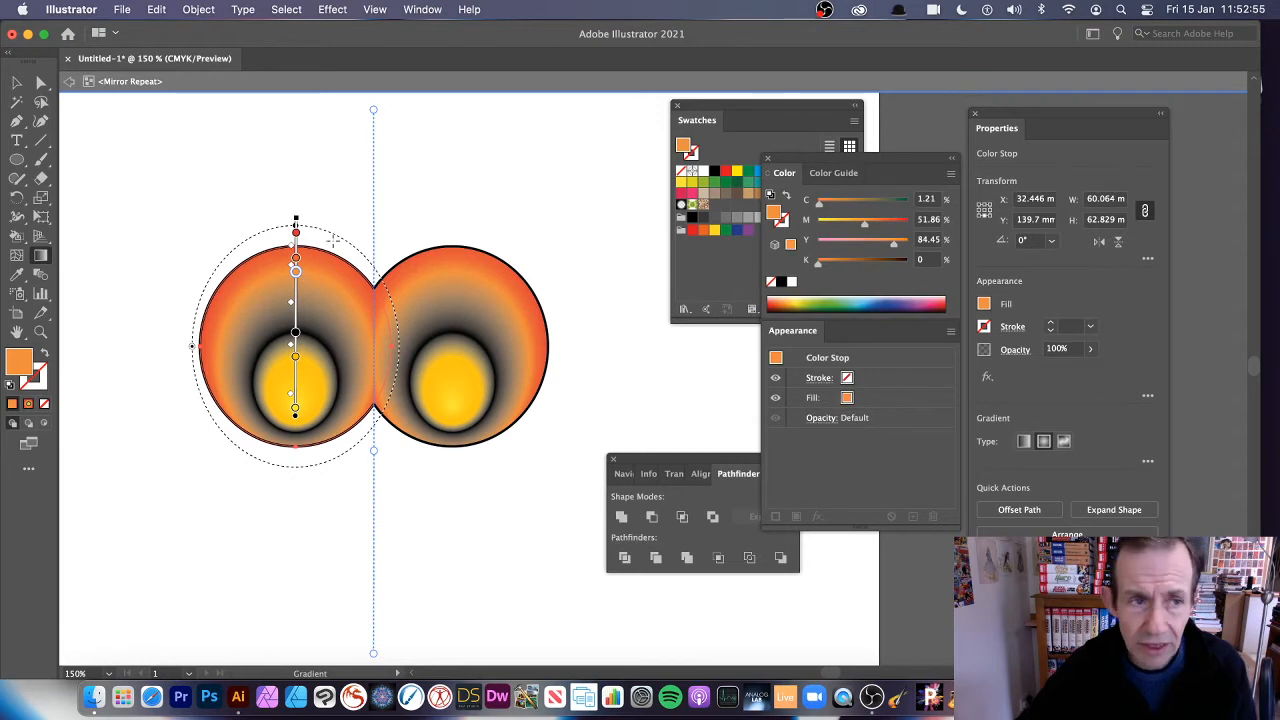
{"action": "left_click", "coordinate": [69, 82]}
{"action": "left_click", "coordinate": [69, 82]}
Move the mirror repeat up and left, and scale it down to about 82 mm wide and 48 mm high
{"action": "left_click", "coordinate": [17, 85]}
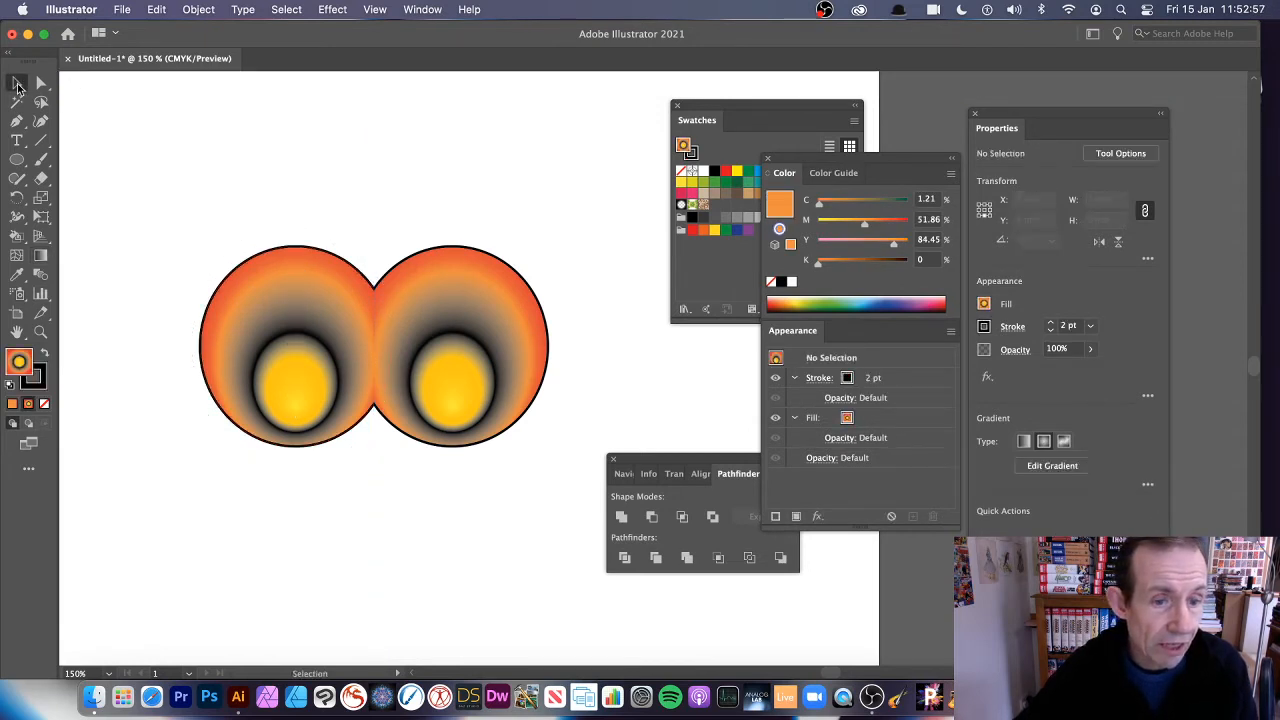
{"action": "left_click_drag", "start_coordinate": [335, 312], "coordinate": [306, 272]}
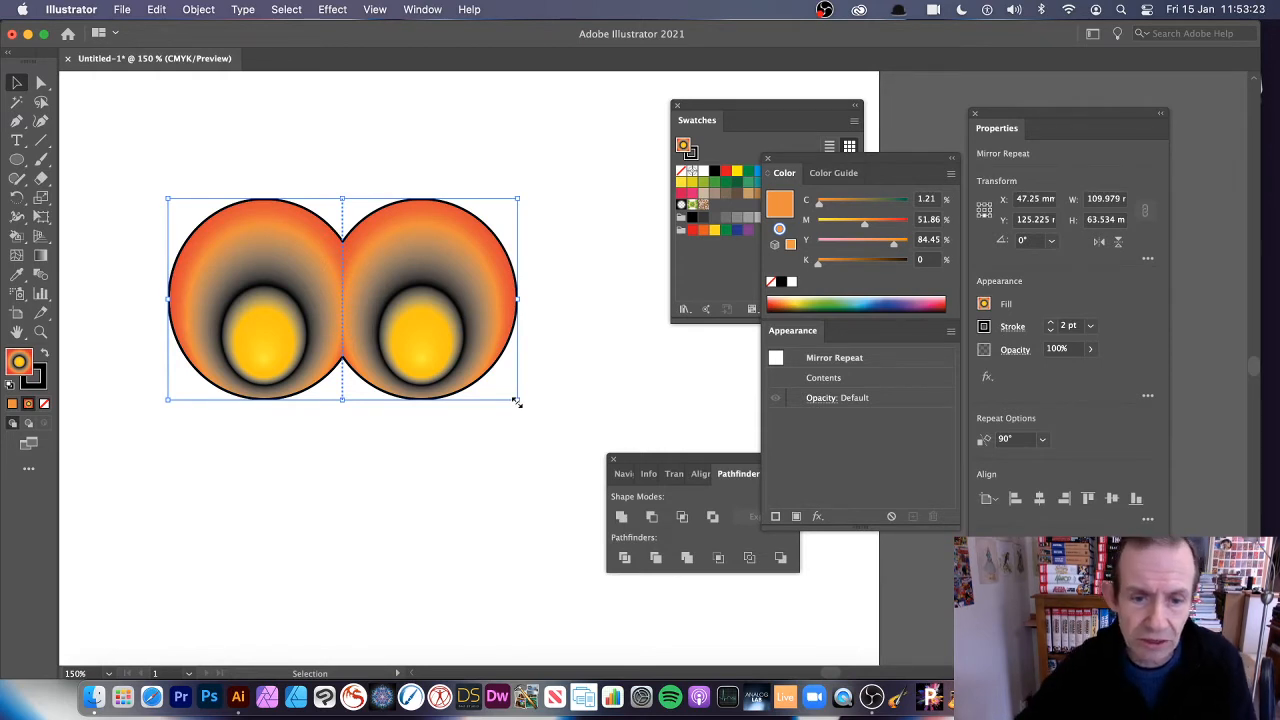
{"action": "left_click_drag", "start_coordinate": [516, 400], "coordinate": [431, 348]}
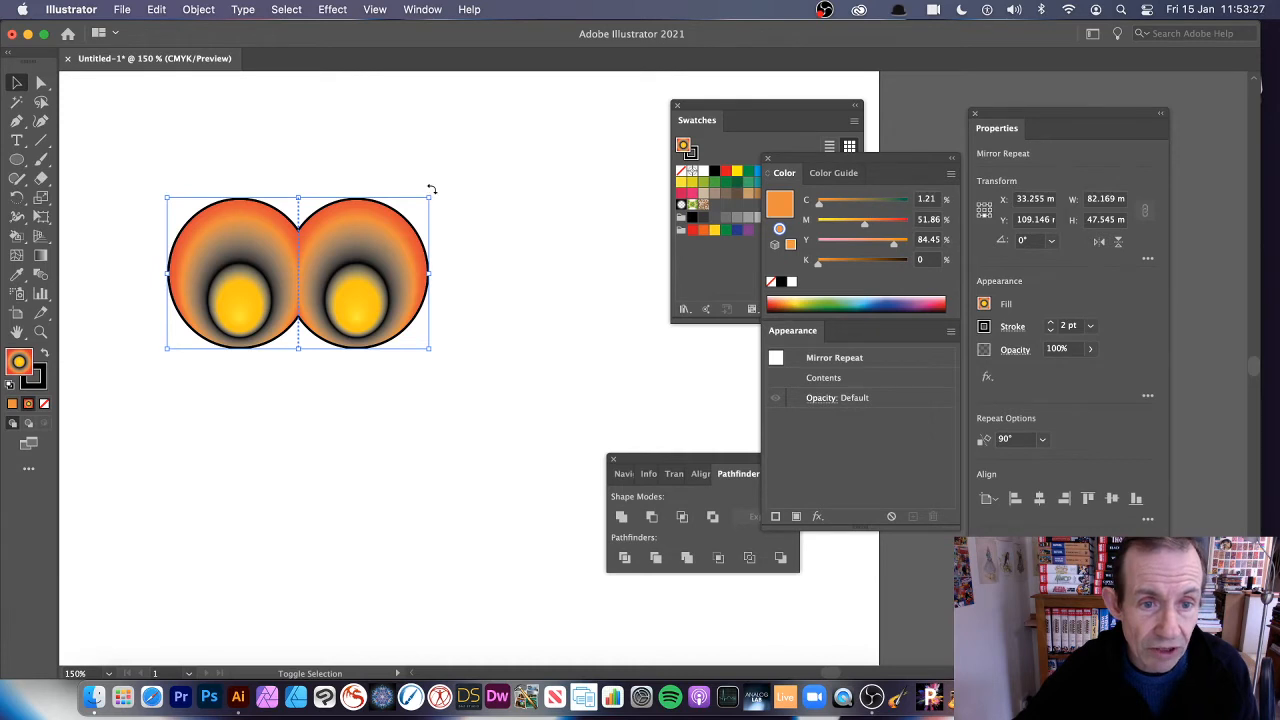
{"action": "left_click_drag", "start_coordinate": [432, 190], "coordinate": [471, 174]}
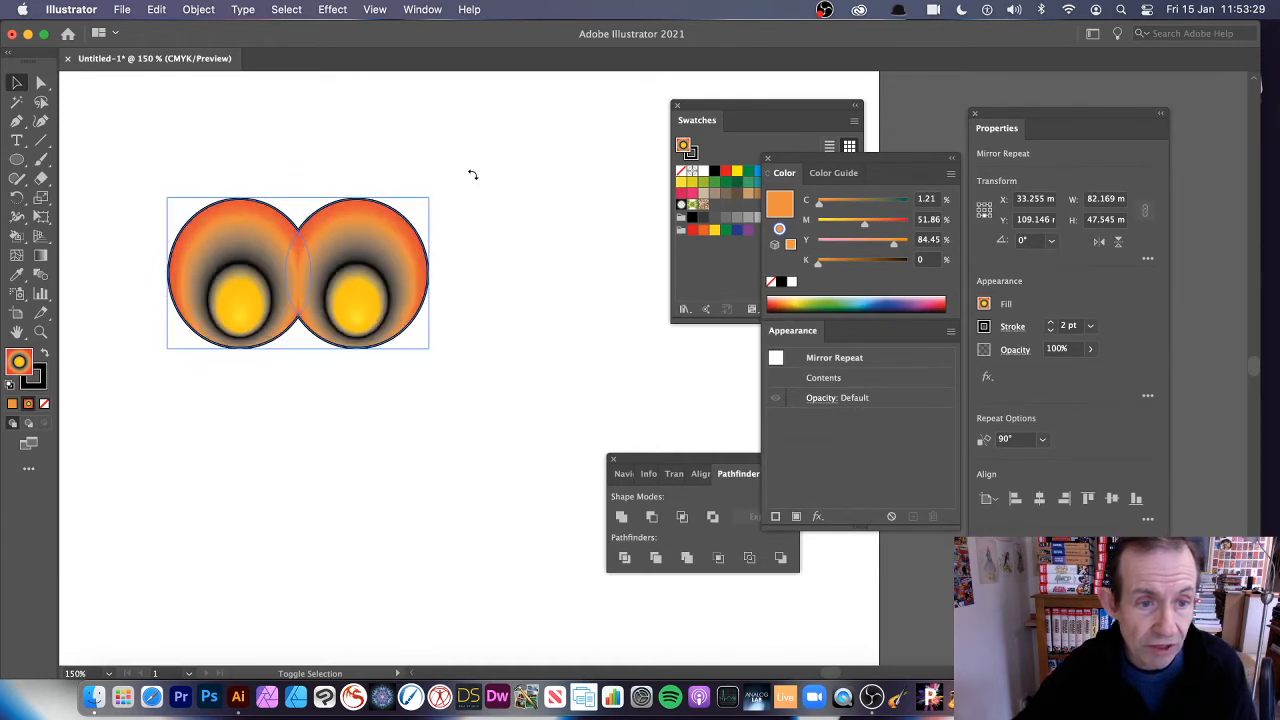
{"action": "left_click", "coordinate": [473, 175]}
{"action": "left_click", "coordinate": [357, 260]}
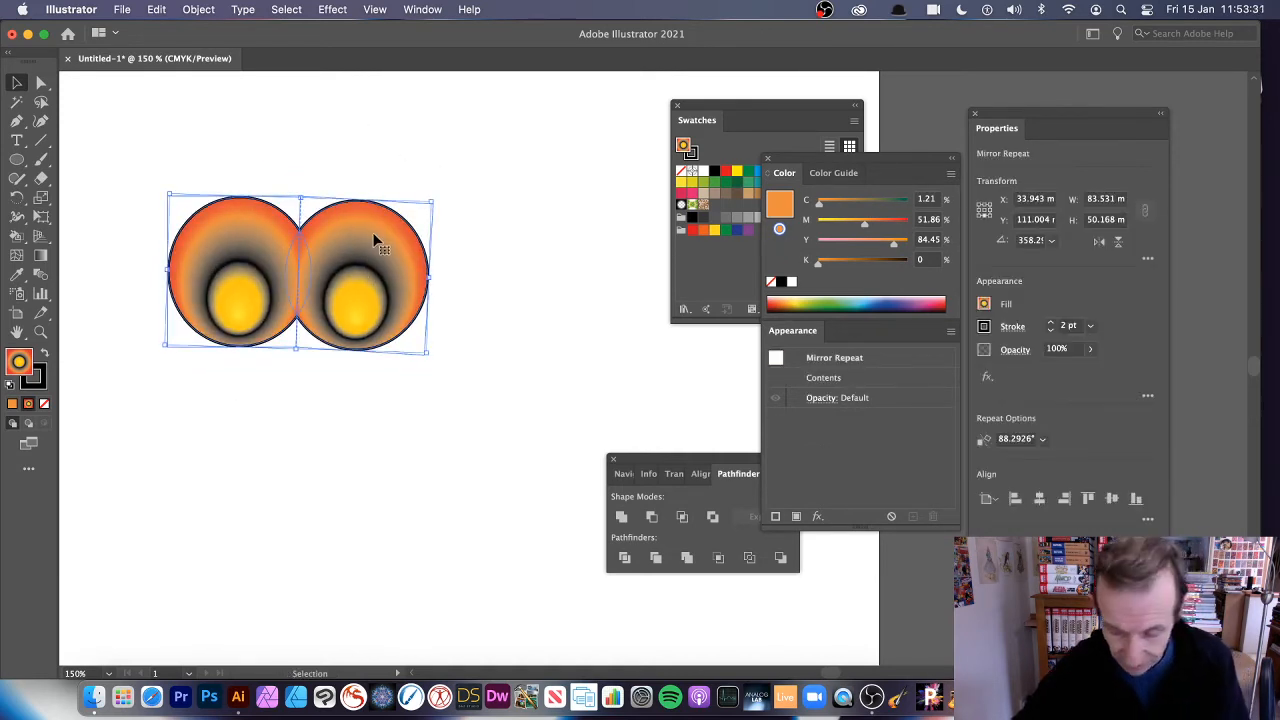
{"action": "key", "text": "super+z"}
{"action": "left_click", "coordinate": [362, 278]}
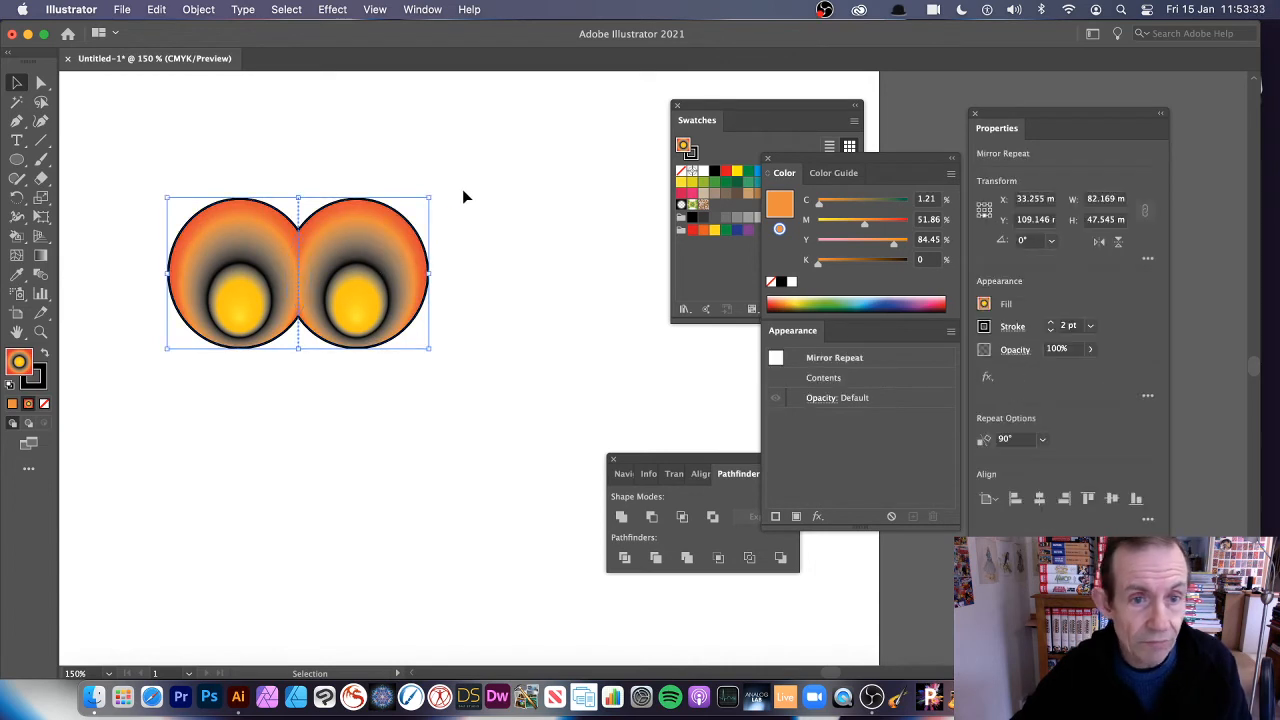
Rotate the mirror repeat about 91° counterclockwise so its two circles are stacked vertically
{"action": "left_click_drag", "start_coordinate": [435, 188], "coordinate": [180, 320]}
{"action": "left_click", "coordinate": [18, 83]}
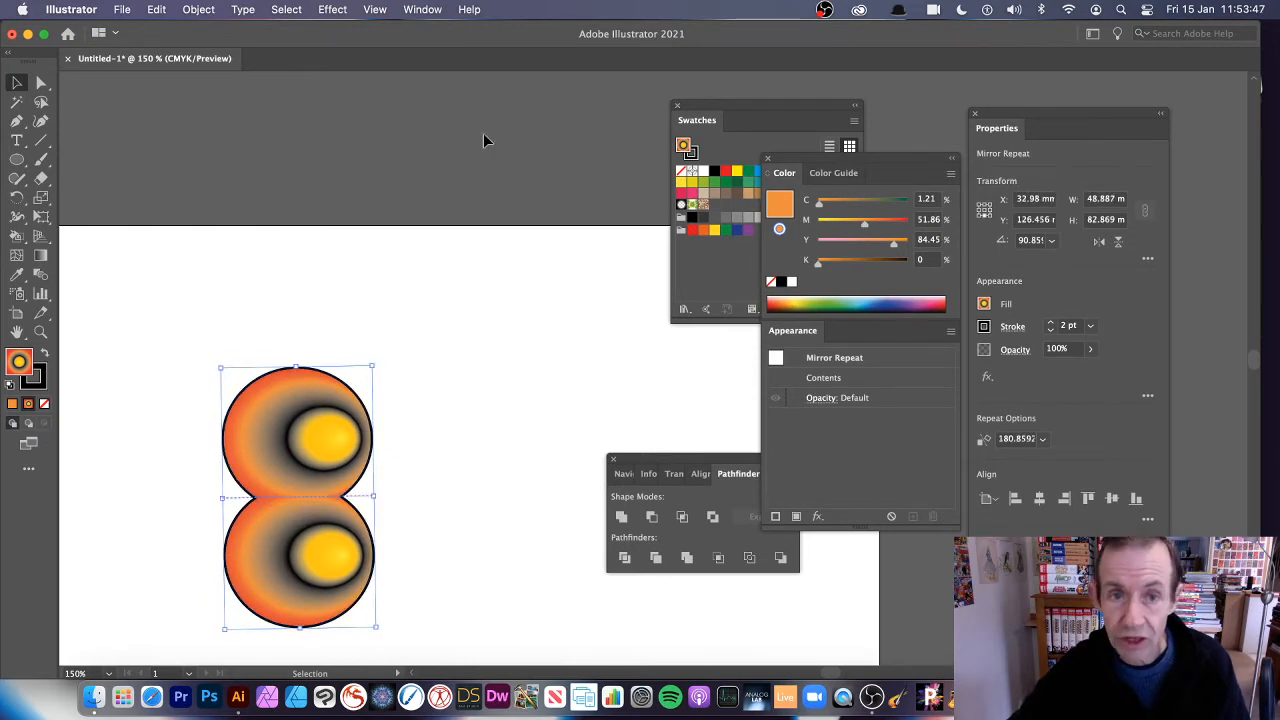
{"action": "left_click", "coordinate": [17, 334]}
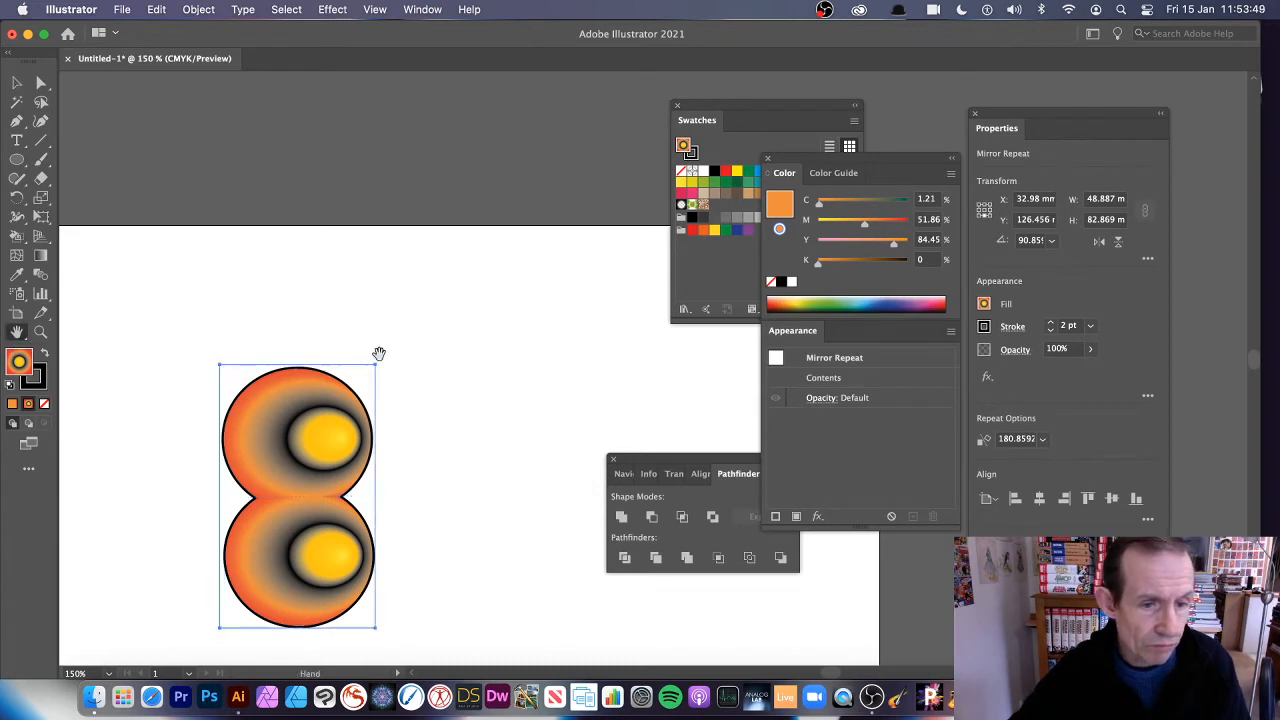
Apply a Mirror repeat to the stacked circles and move the original pair about 9 mm down and 2 mm away from the mirror axis
{"action": "left_click_drag", "start_coordinate": [432, 385], "coordinate": [434, 177]}
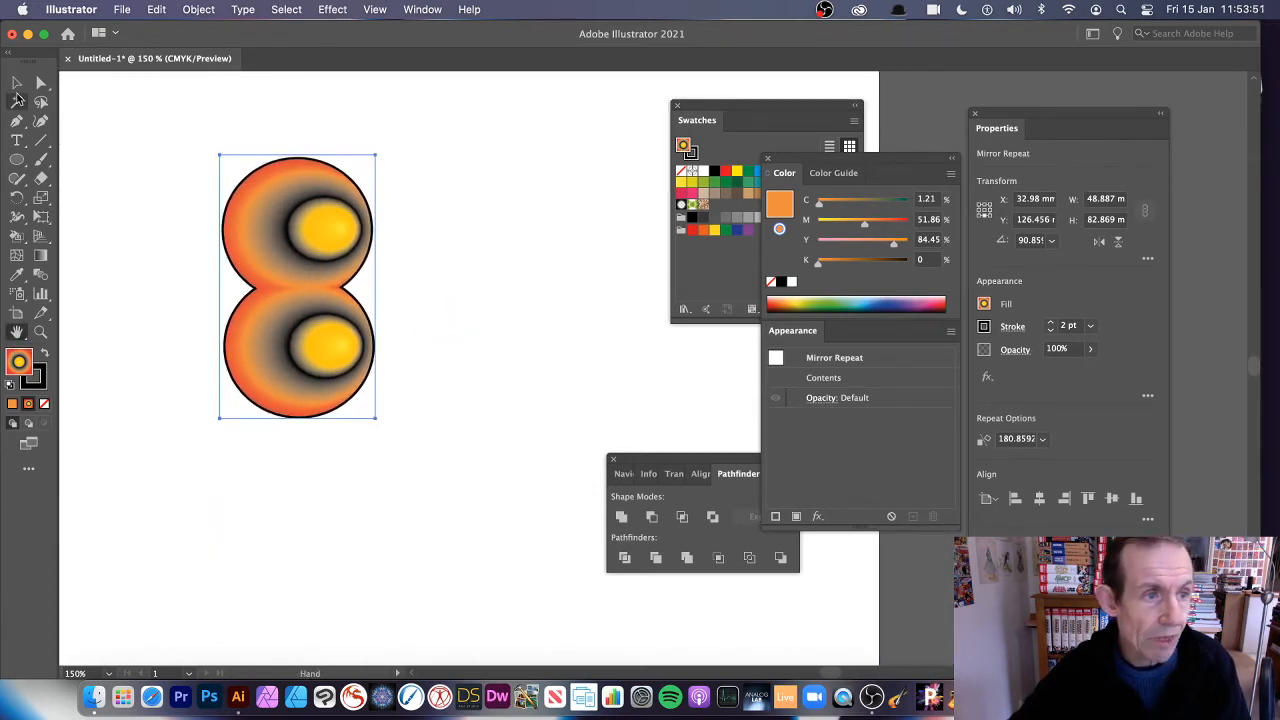
{"action": "left_click", "coordinate": [200, 10]}
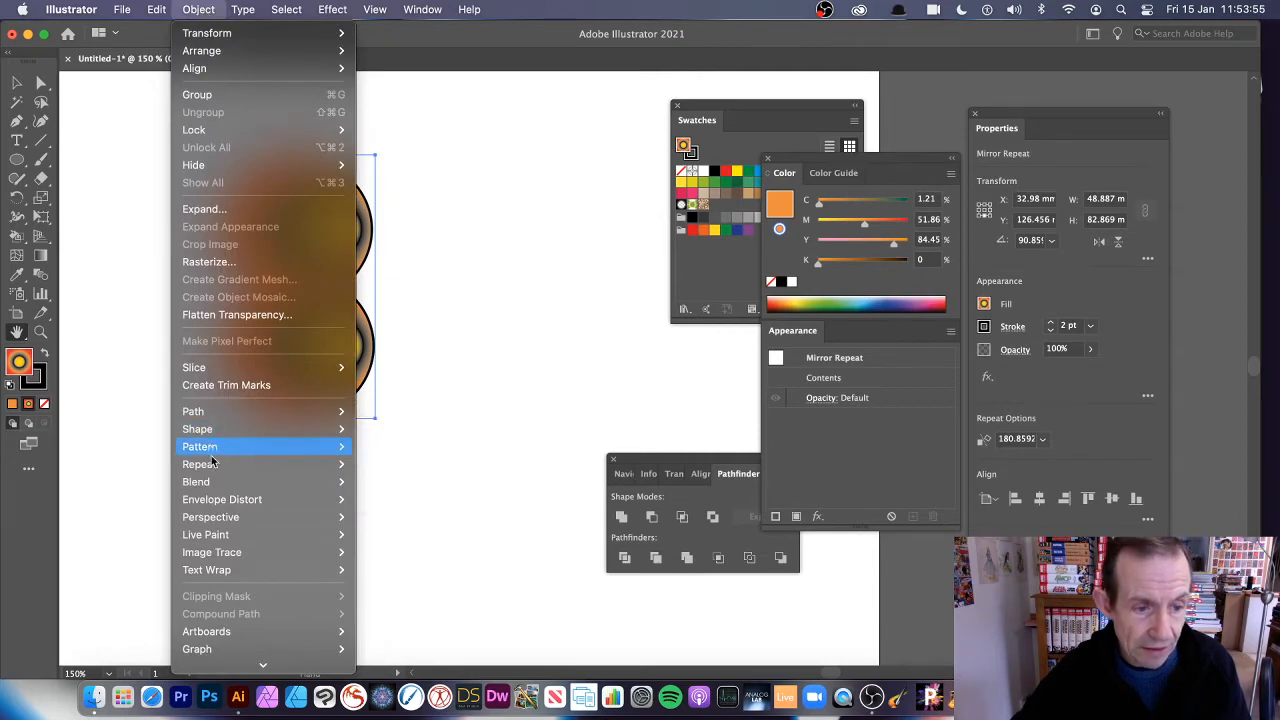
{"action": "mouse_move", "coordinate": [215, 464]}
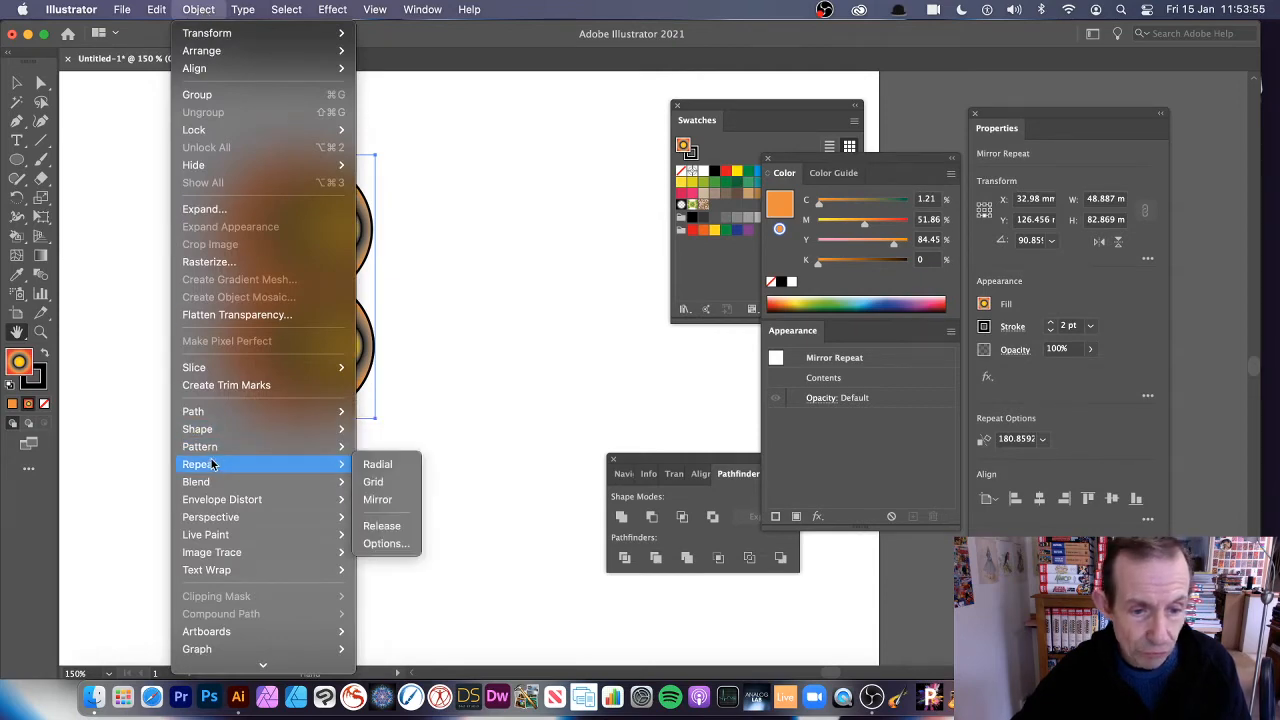
{"action": "left_click", "coordinate": [407, 507]}
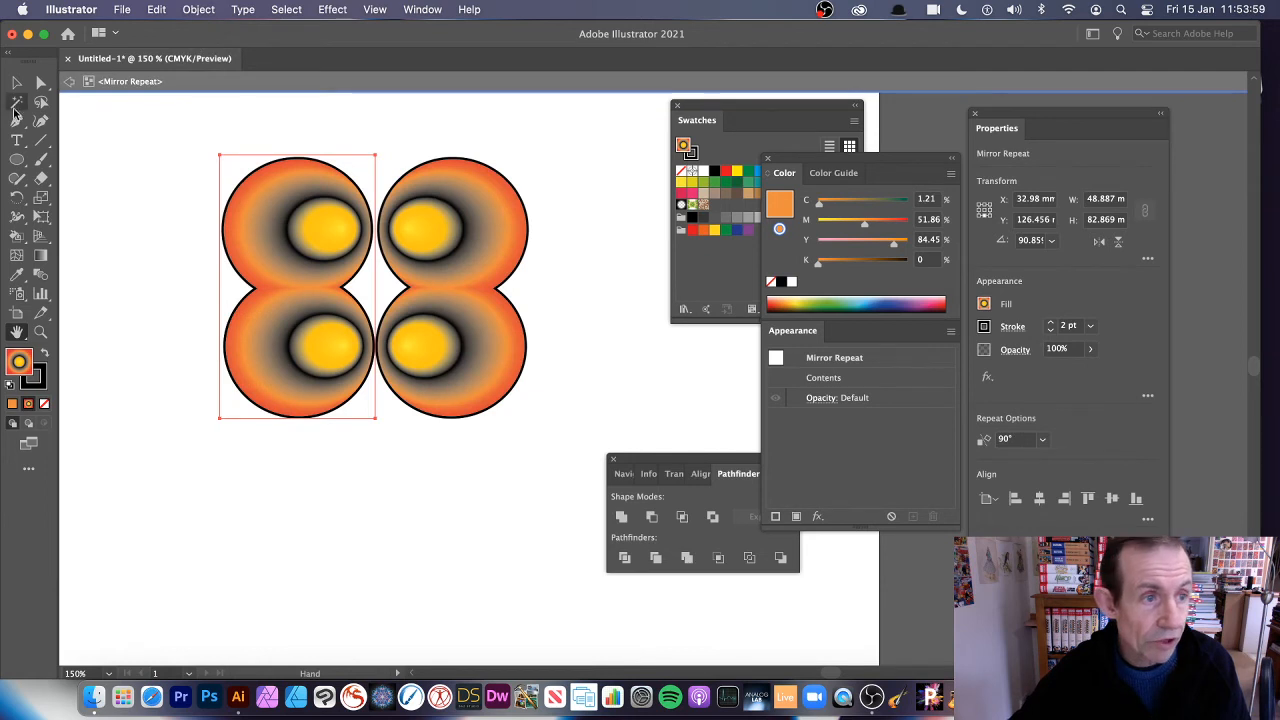
{"action": "left_click", "coordinate": [16, 82]}
{"action": "left_click_drag", "start_coordinate": [295, 251], "coordinate": [291, 289]}
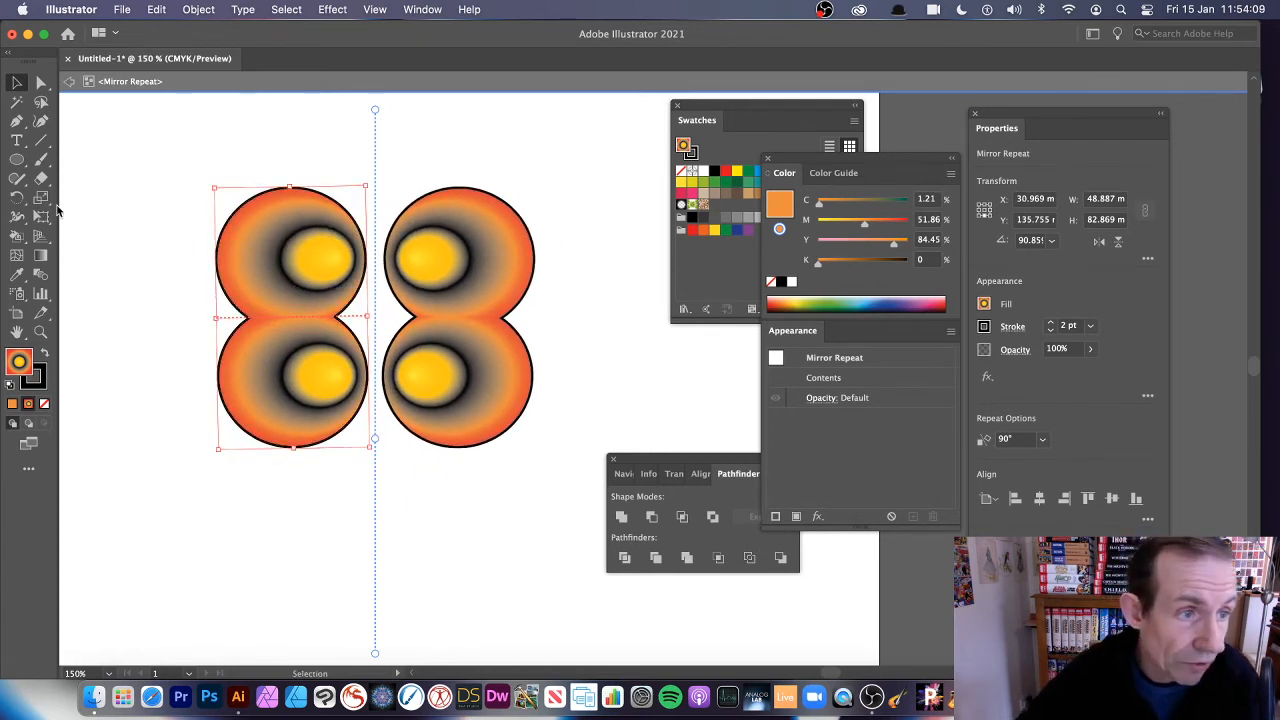
Enter the nested mirror repeat and nudge its lower ellipse slightly right so the pairs touch at the vertical axis
{"action": "left_click", "coordinate": [40, 121]}
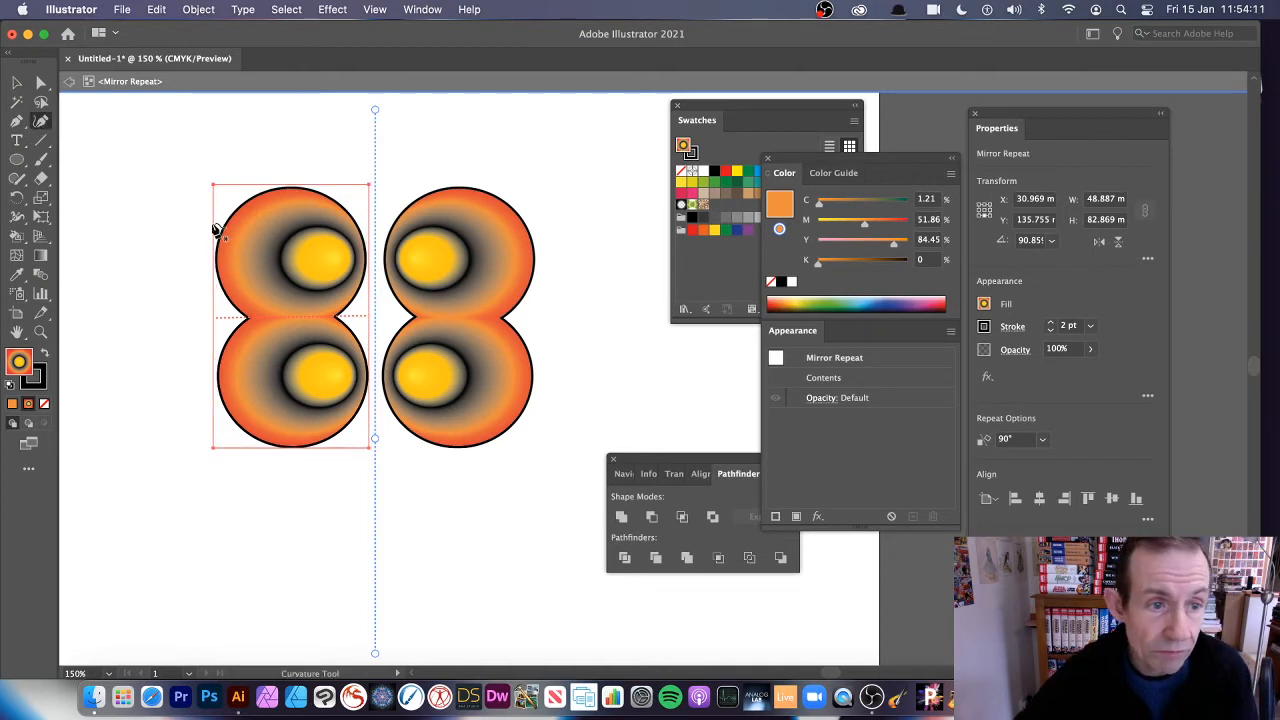
{"action": "key", "text": "v"}
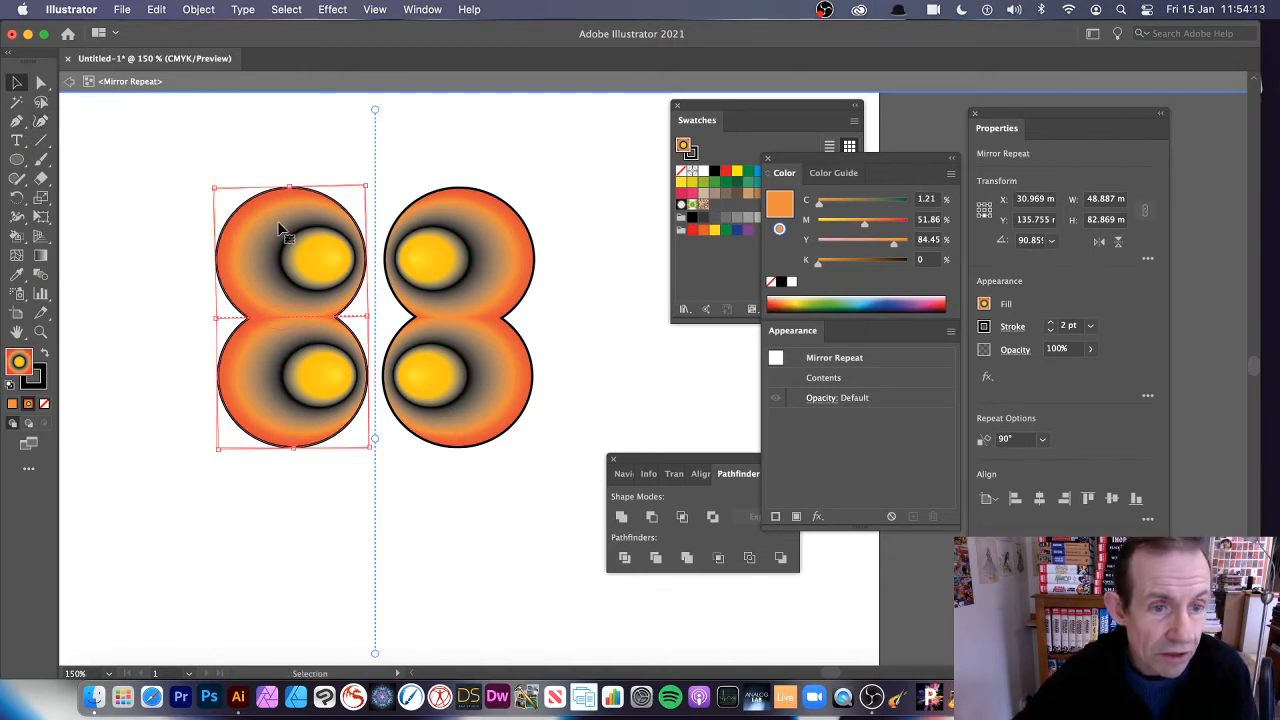
{"action": "double_click", "coordinate": [280, 228]}
{"action": "mouse_move", "coordinate": [246, 378]}
{"action": "left_mouse_down"}
{"action": "mouse_move", "coordinate": [248, 406]}
{"action": "mouse_move", "coordinate": [256, 350]}
{"action": "mouse_move", "coordinate": [253, 378]}
{"action": "left_mouse_up"}
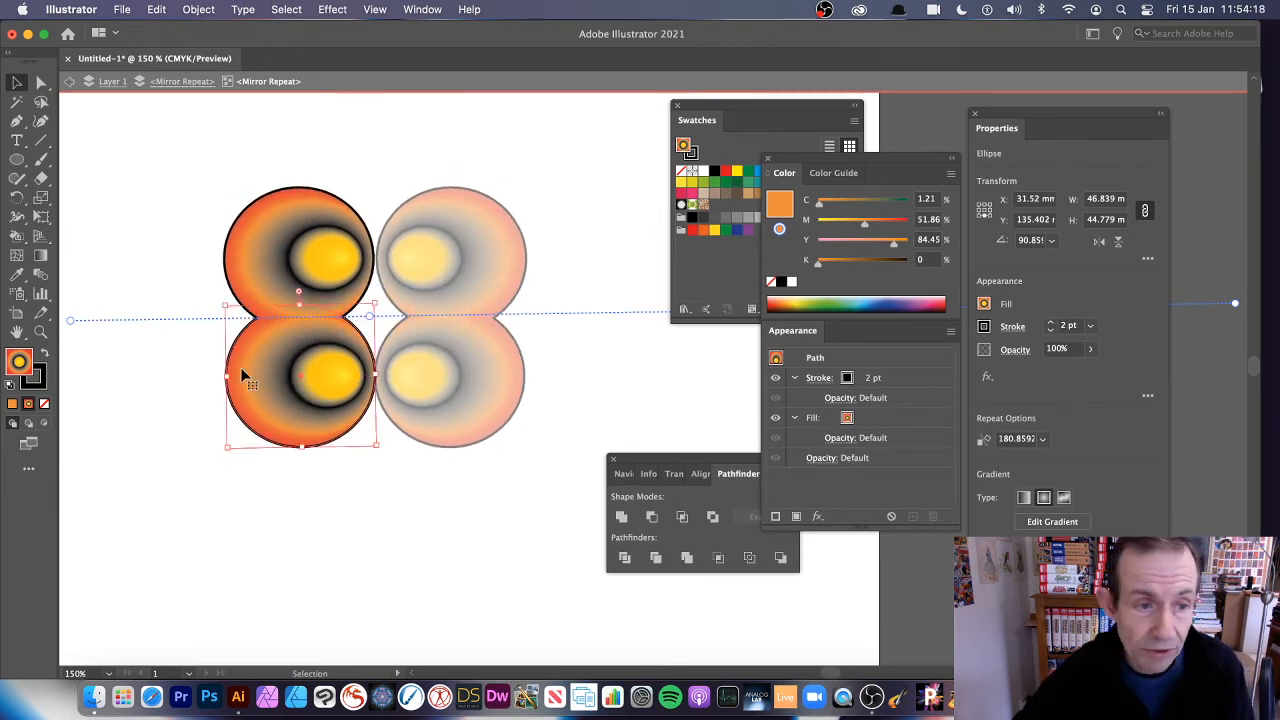
Add a Curvature point on the lower-left edge of the ellipse, pull it inward to form a concave notch, and leave the nested repeats
{"action": "left_click", "coordinate": [44, 122]}
{"action": "left_click", "coordinate": [286, 450]}
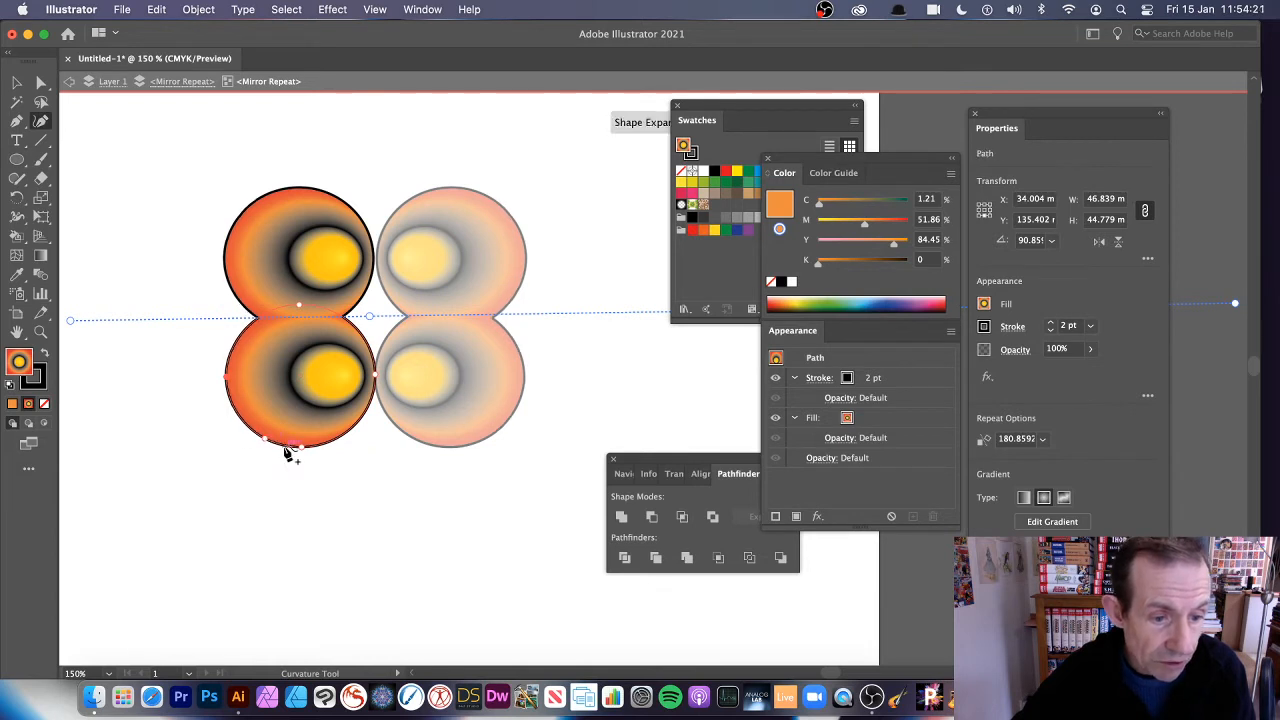
{"action": "left_click_drag", "start_coordinate": [266, 441], "coordinate": [302, 394]}
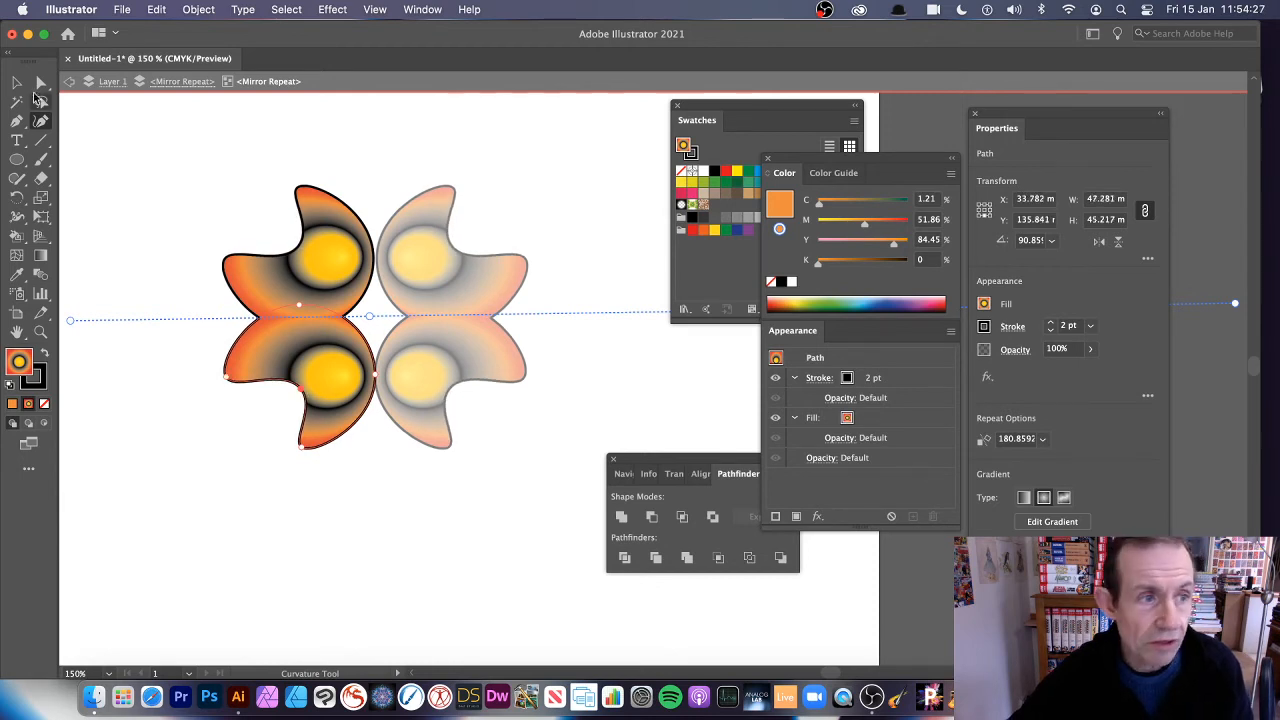
{"action": "left_click", "coordinate": [70, 83]}
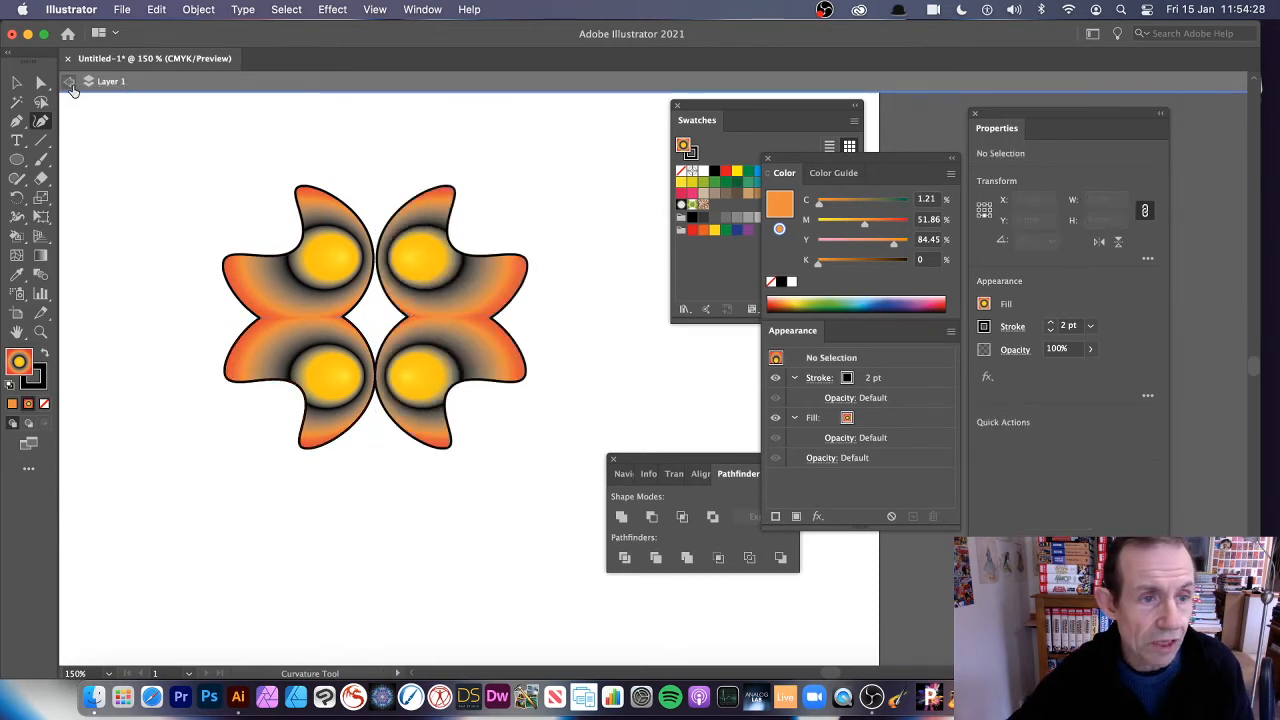
Move the whole mirror repeat slightly up and right, and scale it down to about 80 mm wide and 68 mm high
{"action": "left_click", "coordinate": [342, 276]}
{"action": "key", "text": "super+shift+a"}
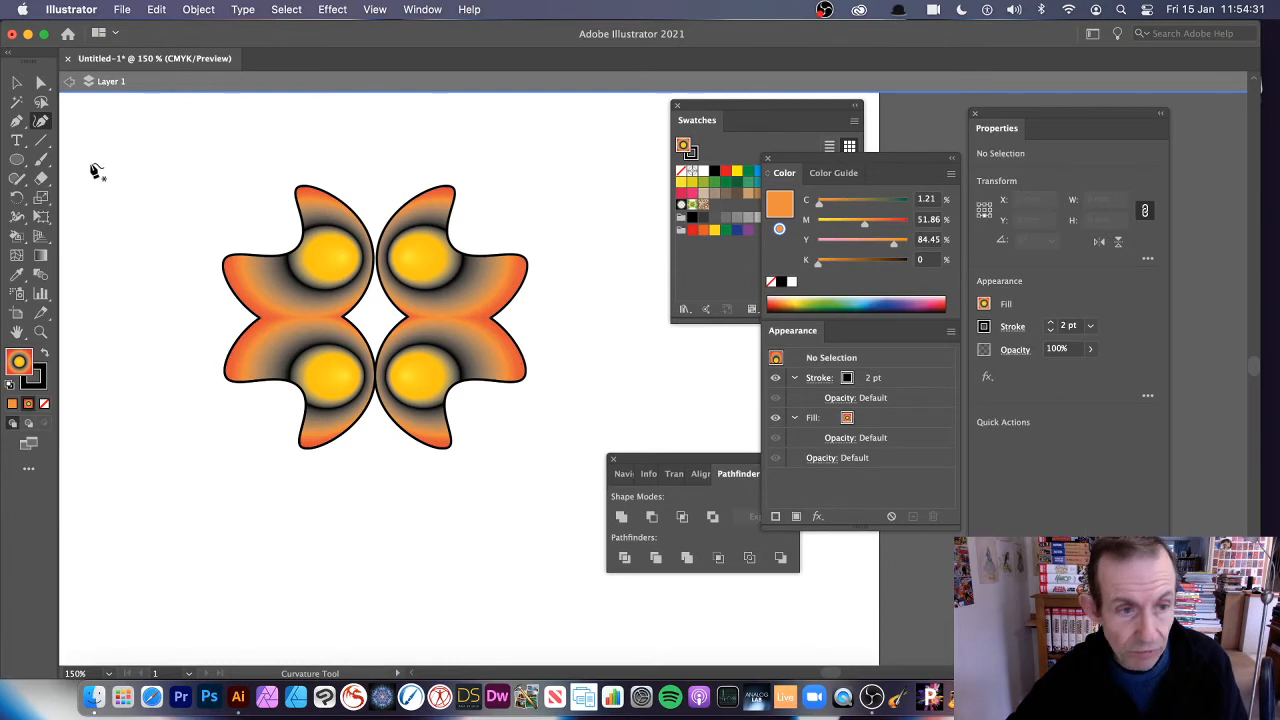
{"action": "key", "text": "v"}
{"action": "left_click", "coordinate": [343, 214]}
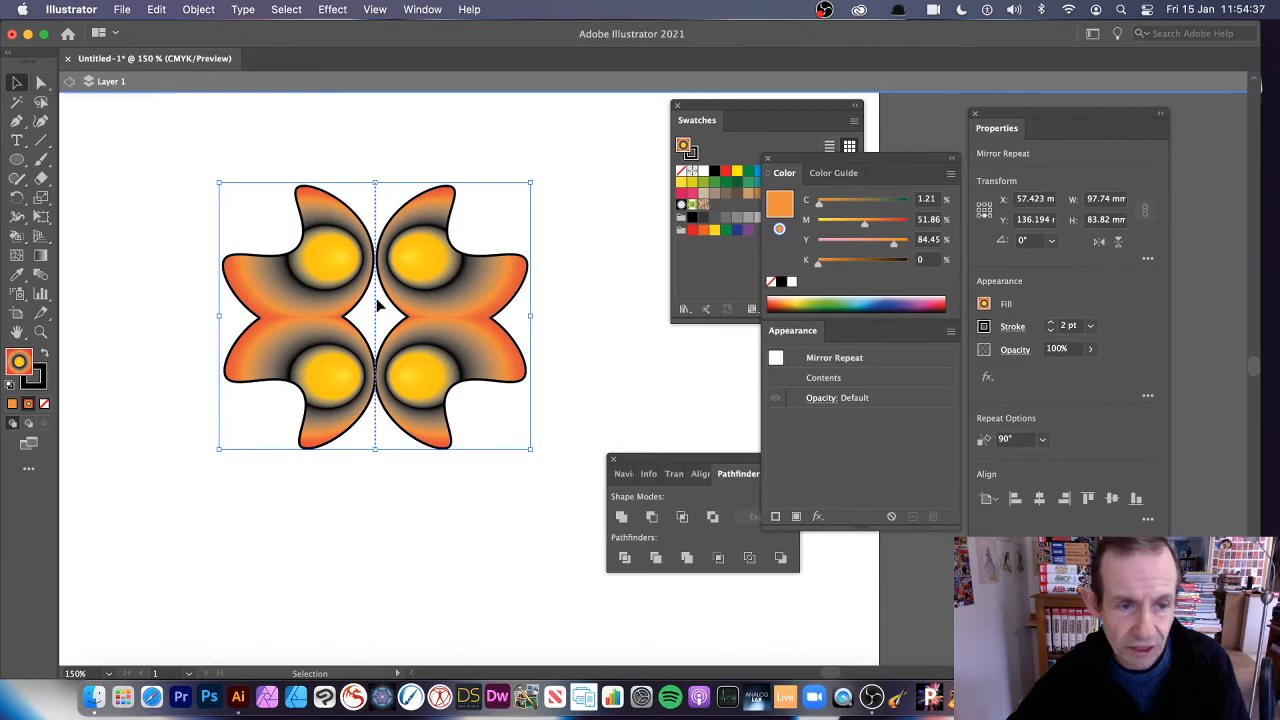
{"action": "mouse_move", "coordinate": [328, 265]}
{"action": "left_mouse_down"}
{"action": "mouse_move", "coordinate": [407, 322]}
{"action": "mouse_move", "coordinate": [343, 286]}
{"action": "mouse_move", "coordinate": [333, 255]}
{"action": "left_mouse_up"}
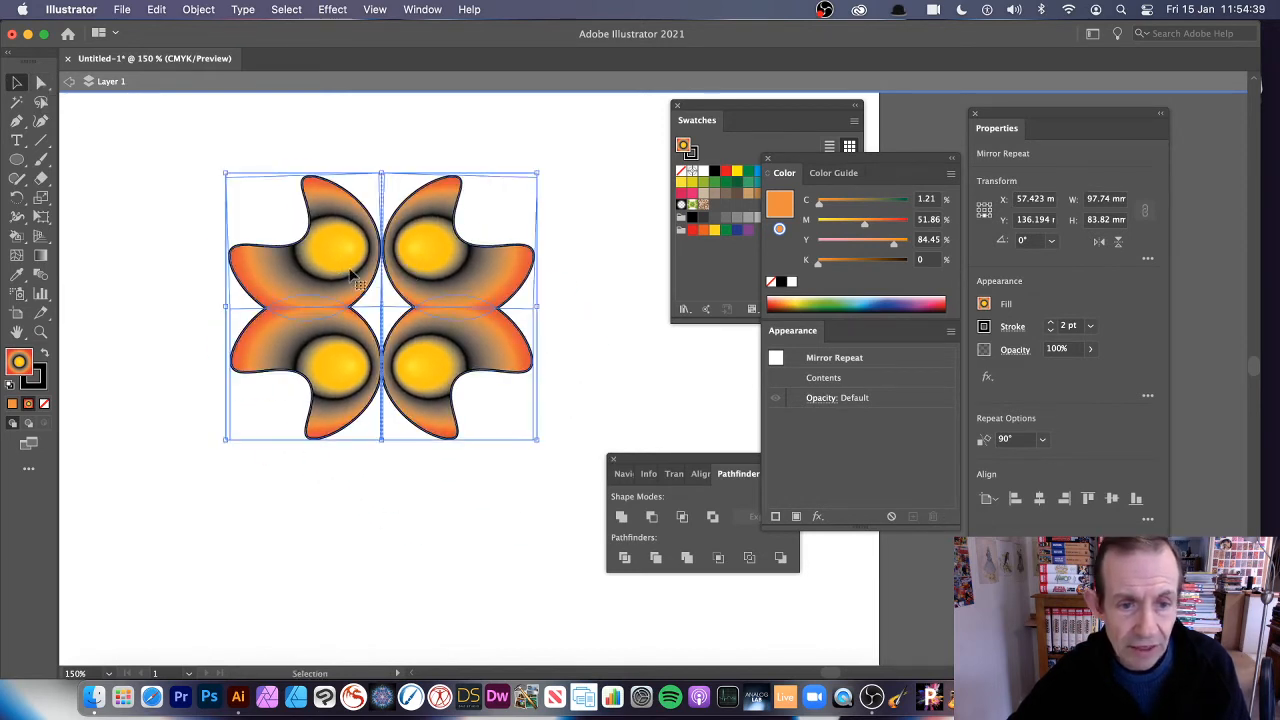
{"action": "left_click_drag", "start_coordinate": [536, 443], "coordinate": [480, 391]}
Apply another Mirror repeat to the motif and move the original about 17 mm right so both halves overlap at the axis
{"action": "left_click", "coordinate": [197, 10]}
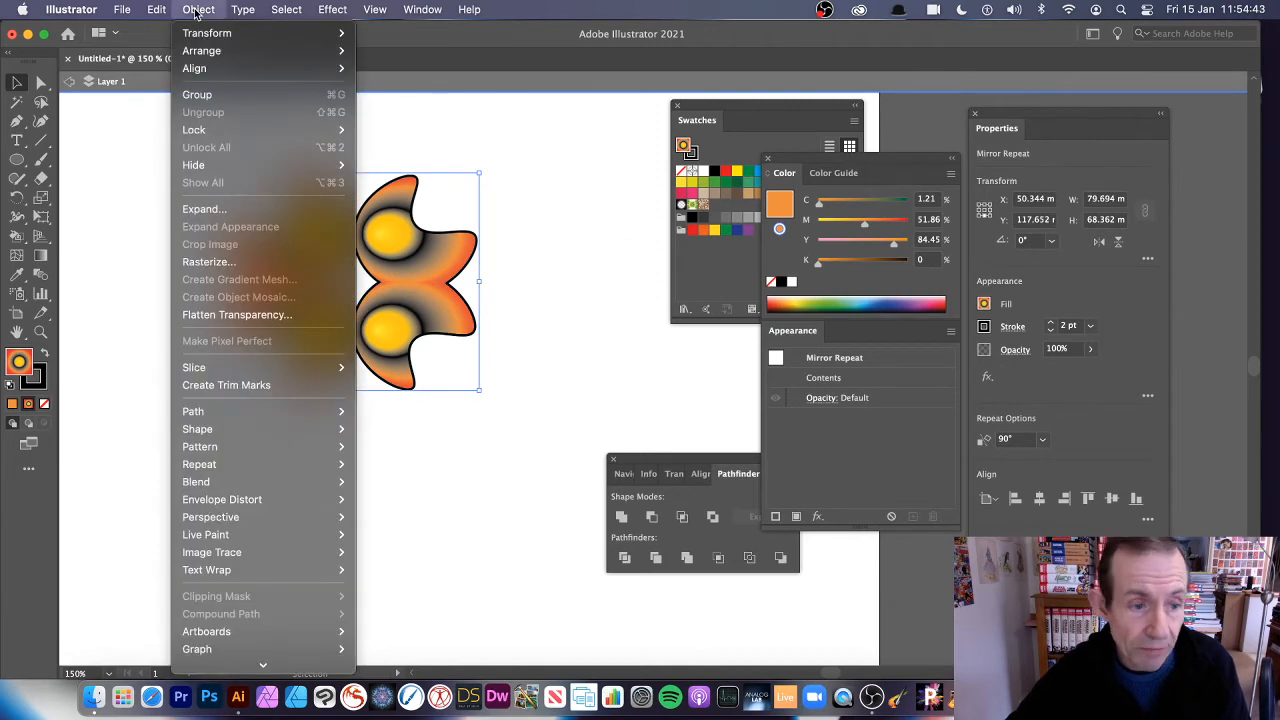
{"action": "mouse_move", "coordinate": [300, 464]}
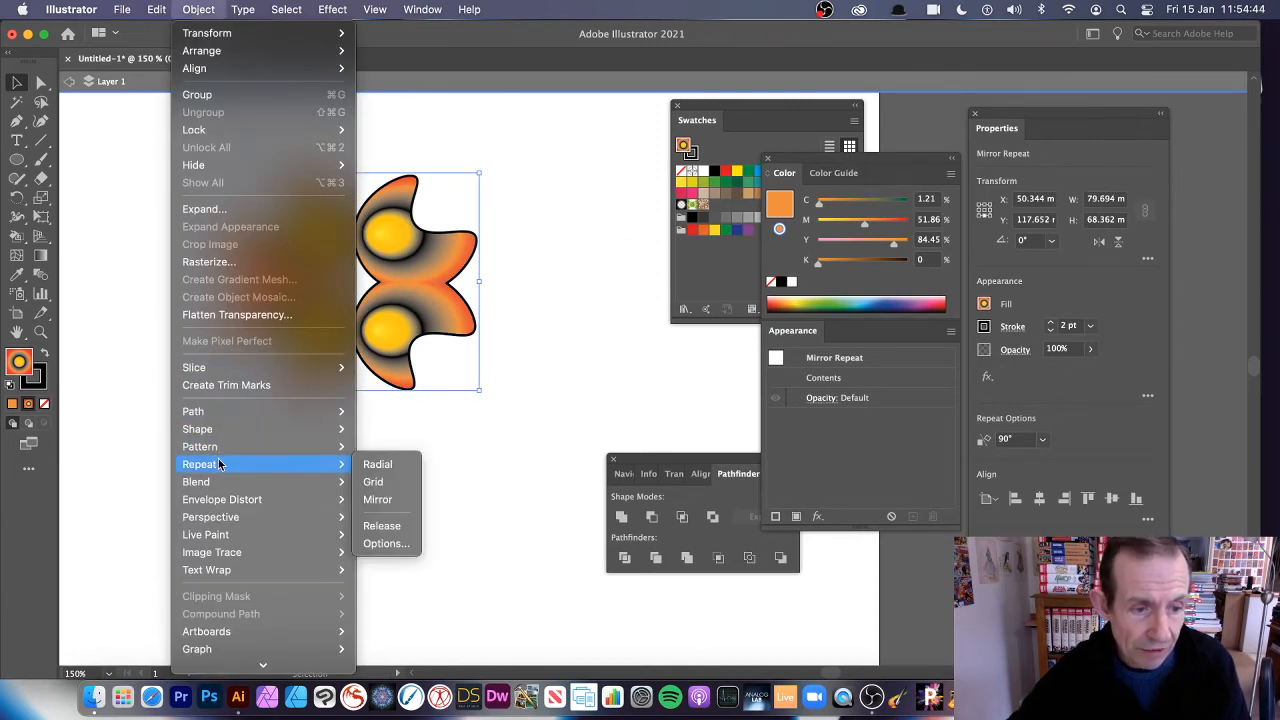
{"action": "left_click", "coordinate": [380, 483]}
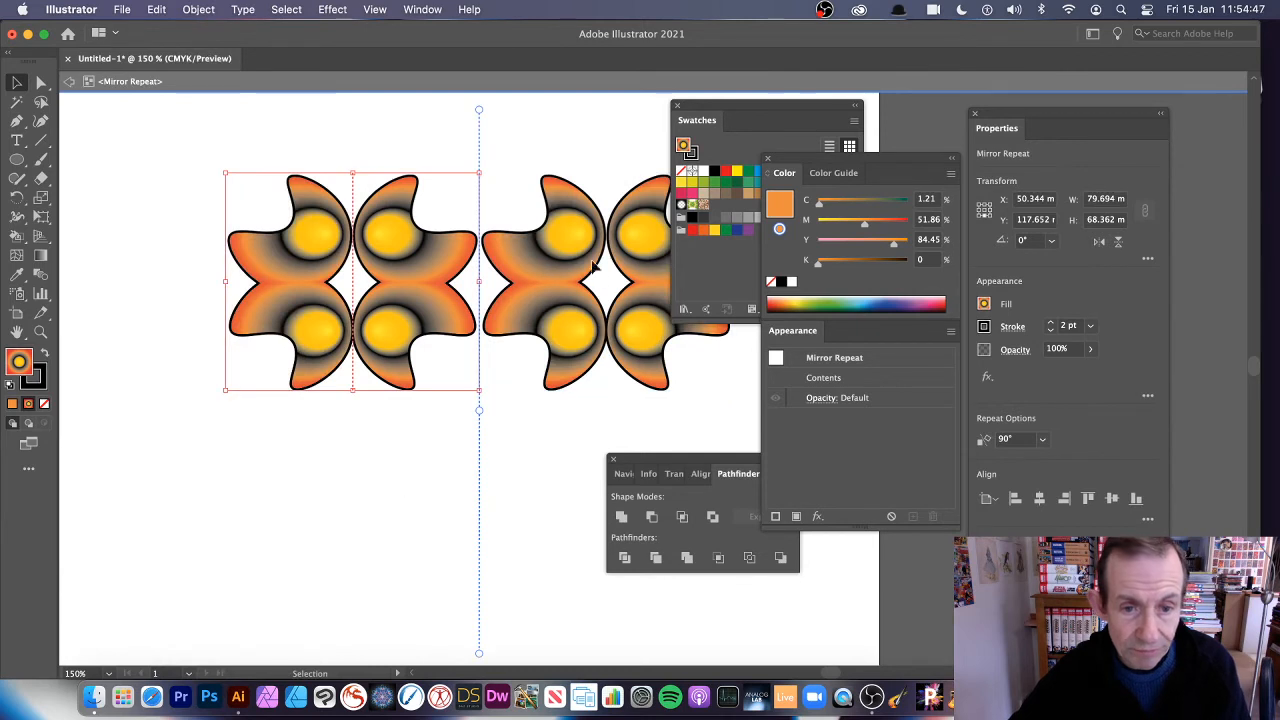
{"action": "left_click", "coordinate": [532, 250]}
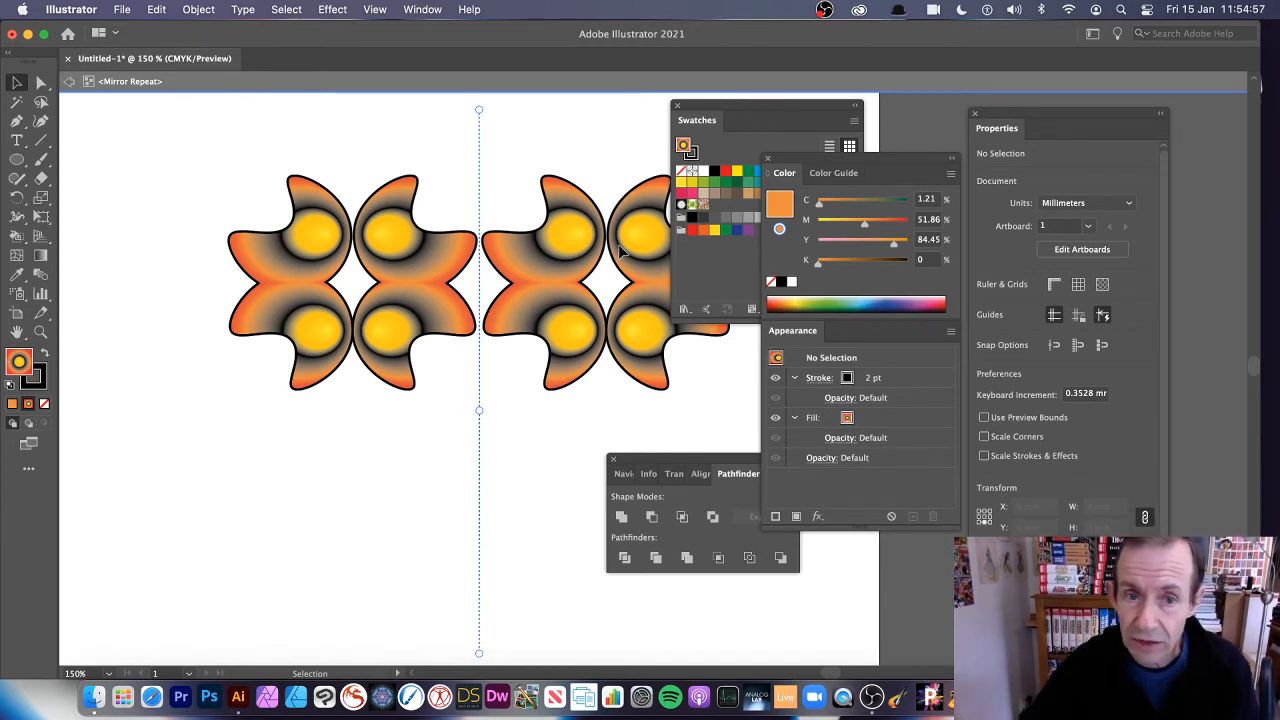
{"action": "left_click", "coordinate": [405, 262]}
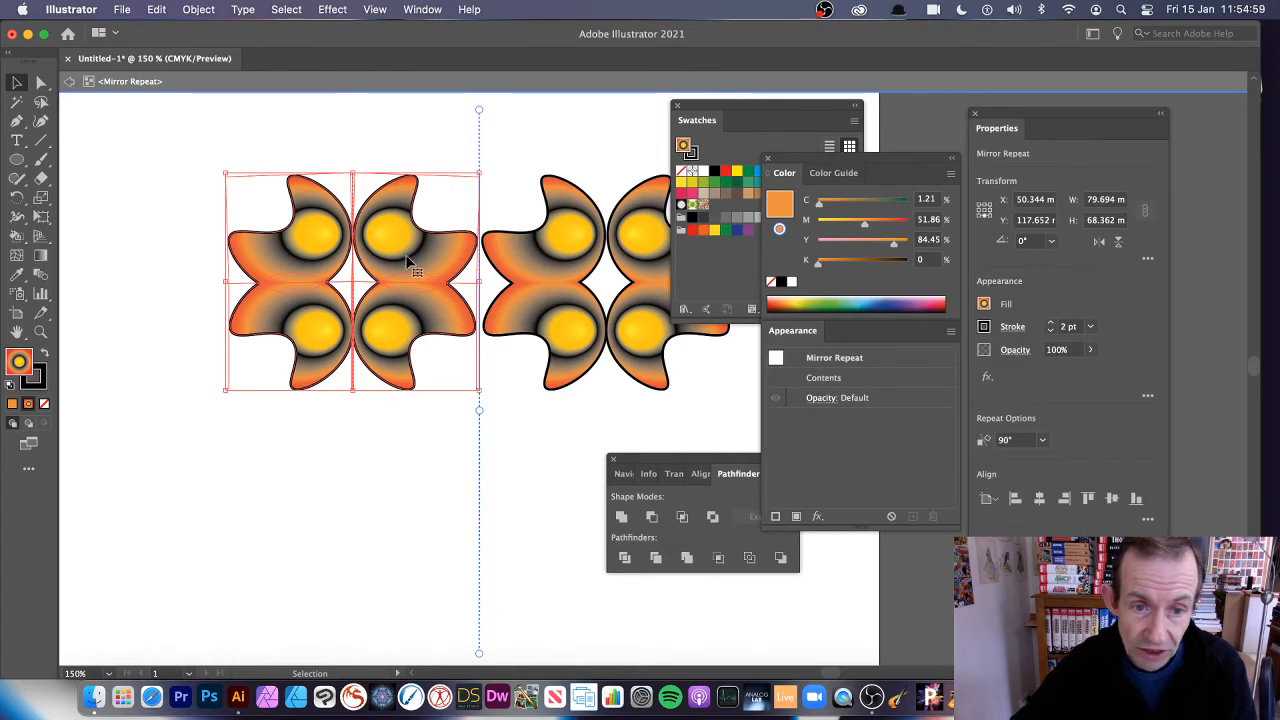
{"action": "left_click_drag", "start_coordinate": [407, 261], "coordinate": [460, 262]}
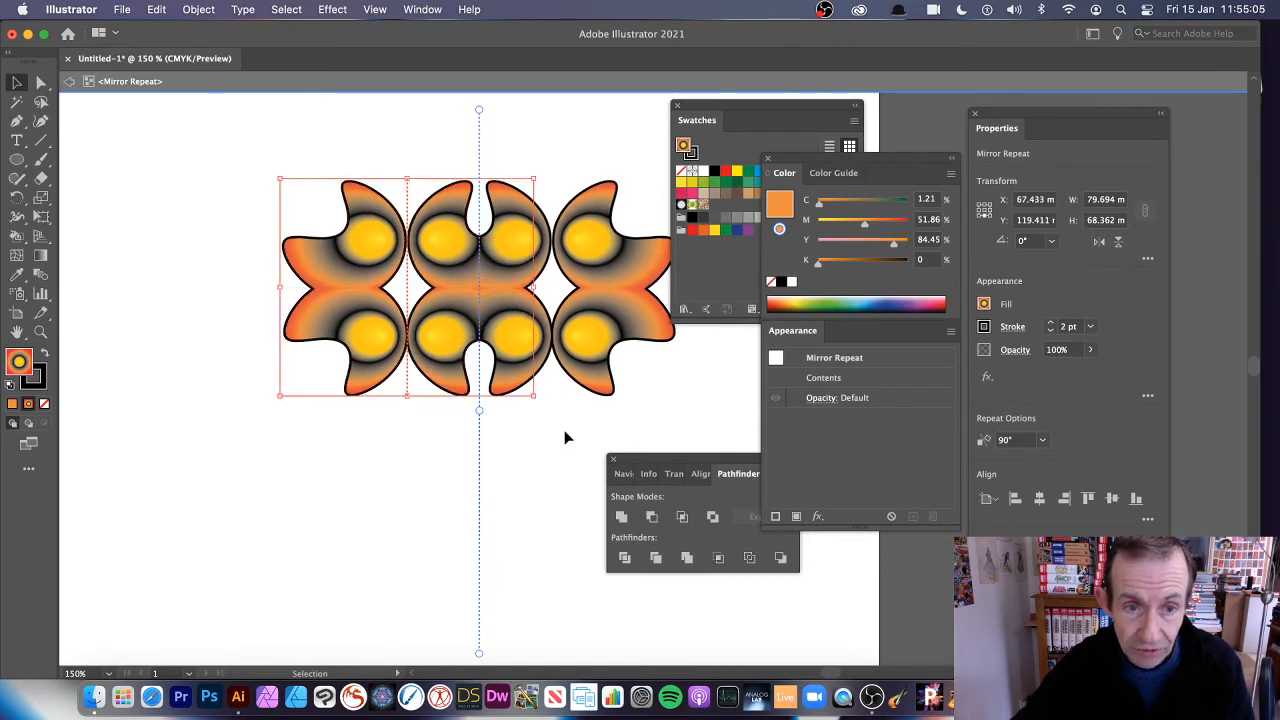
Exit isolation mode, scale the overlapped repeat to about 99 mm by 54 mm, and rotate it to 270° so it stands vertically
{"action": "left_click", "coordinate": [66, 83]}
{"action": "left_click_drag", "start_coordinate": [344, 240], "coordinate": [255, 243]}
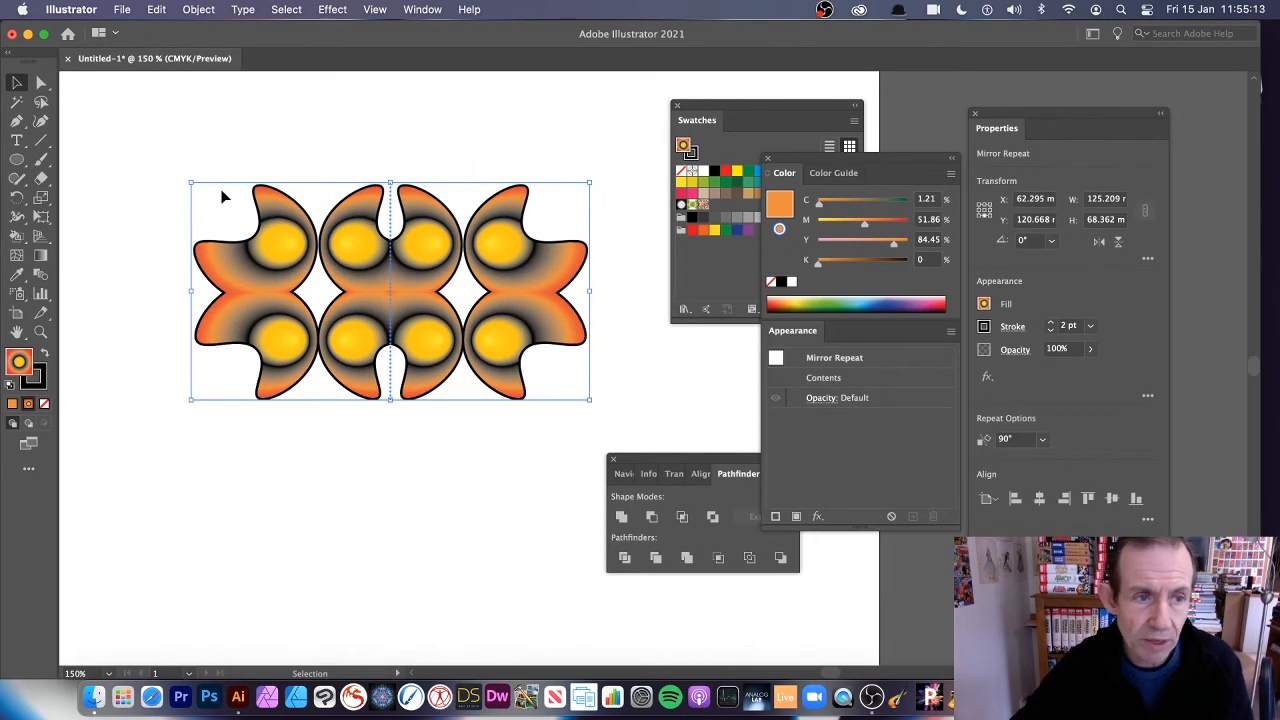
{"action": "left_click_drag", "start_coordinate": [193, 184], "coordinate": [276, 230]}
{"action": "left_click_drag", "start_coordinate": [591, 220], "coordinate": [538, 412]}
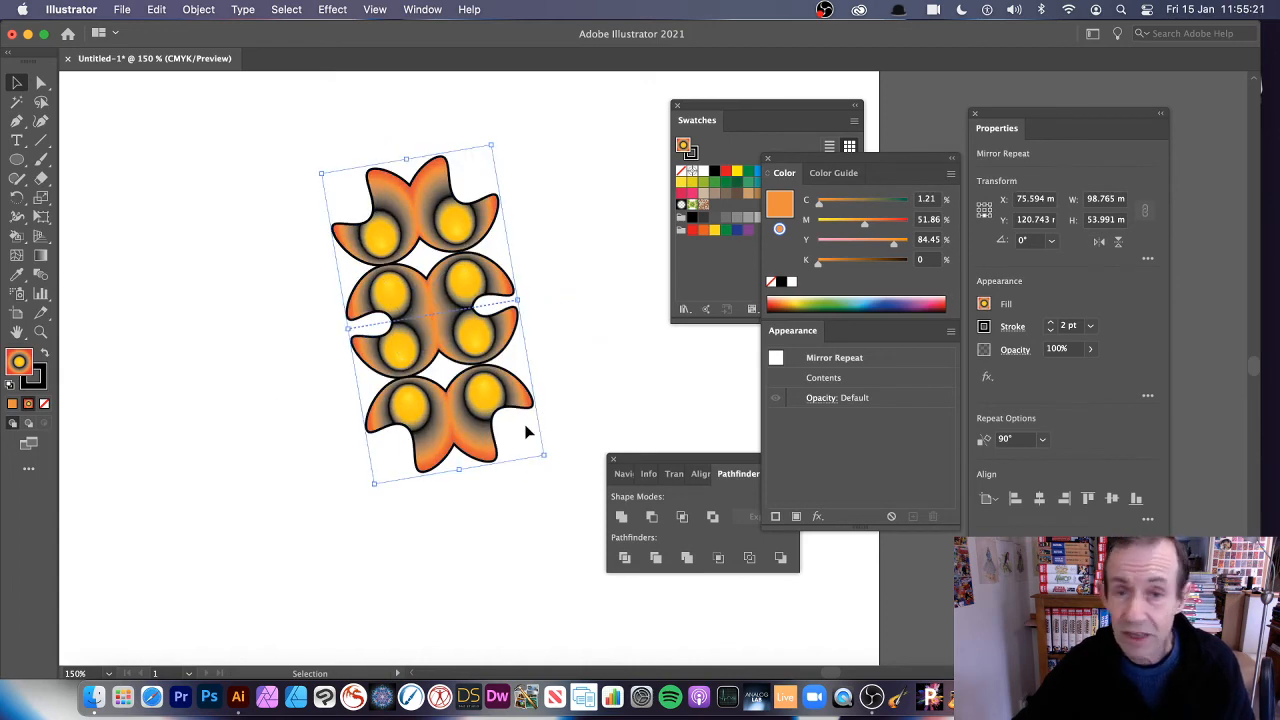
{"action": "key", "text": "super+z"}
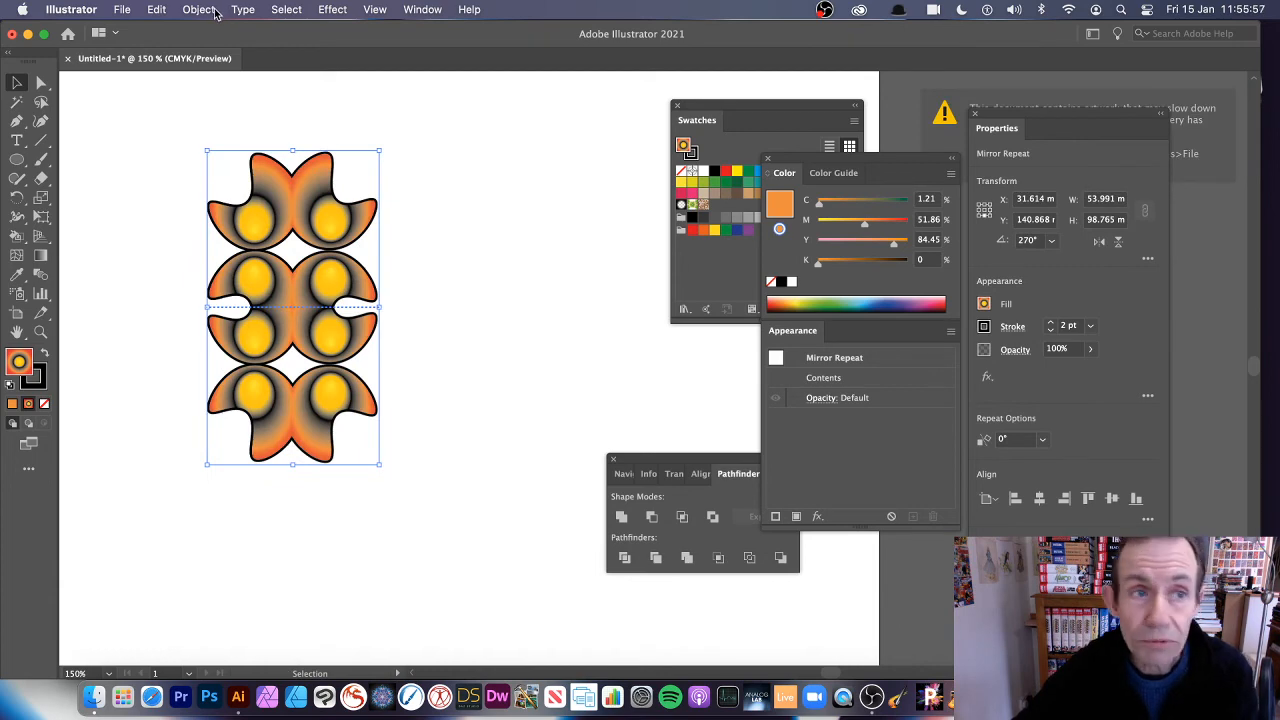
Apply a Mirror repeat to the vertical motif and move the original about 6 mm right so the halves merge across the axis
{"action": "left_click", "coordinate": [212, 10]}
{"action": "mouse_move", "coordinate": [236, 467]}
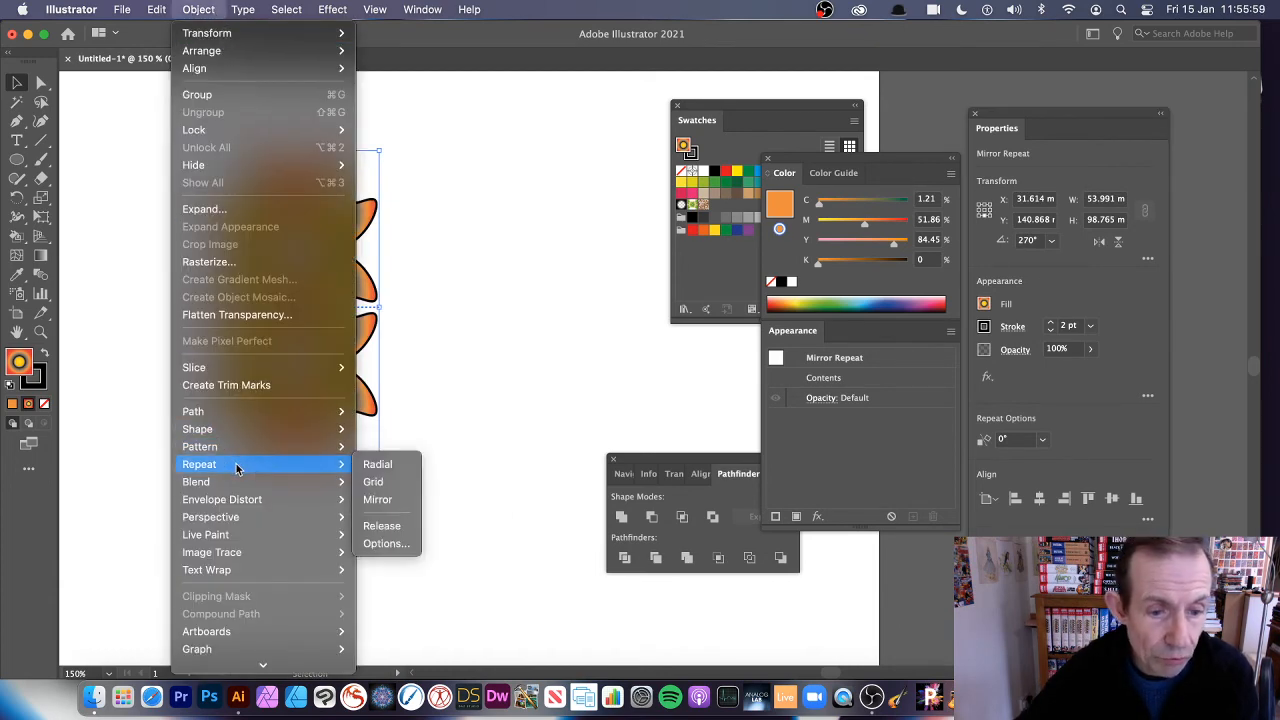
{"action": "left_click", "coordinate": [378, 499]}
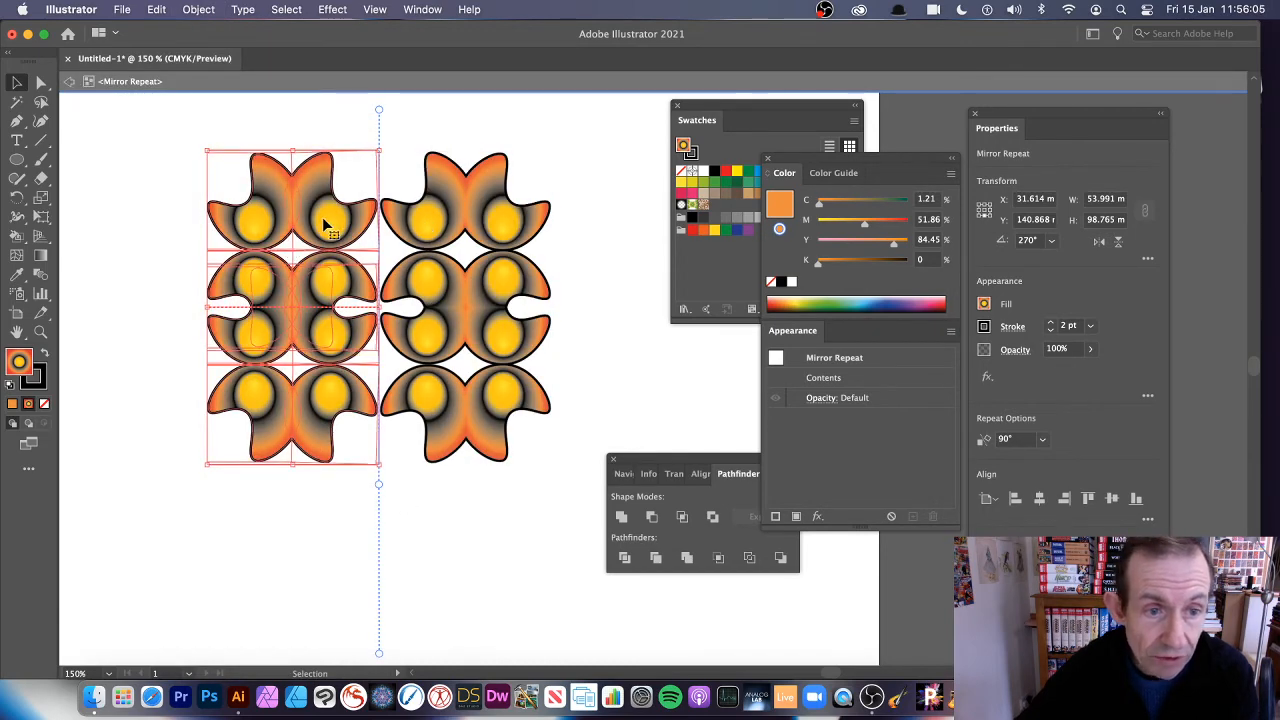
{"action": "mouse_move", "coordinate": [323, 226]}
{"action": "left_mouse_down"}
{"action": "mouse_move", "coordinate": [352, 226]}
{"action": "mouse_move", "coordinate": [342, 222]}
{"action": "left_mouse_up"}
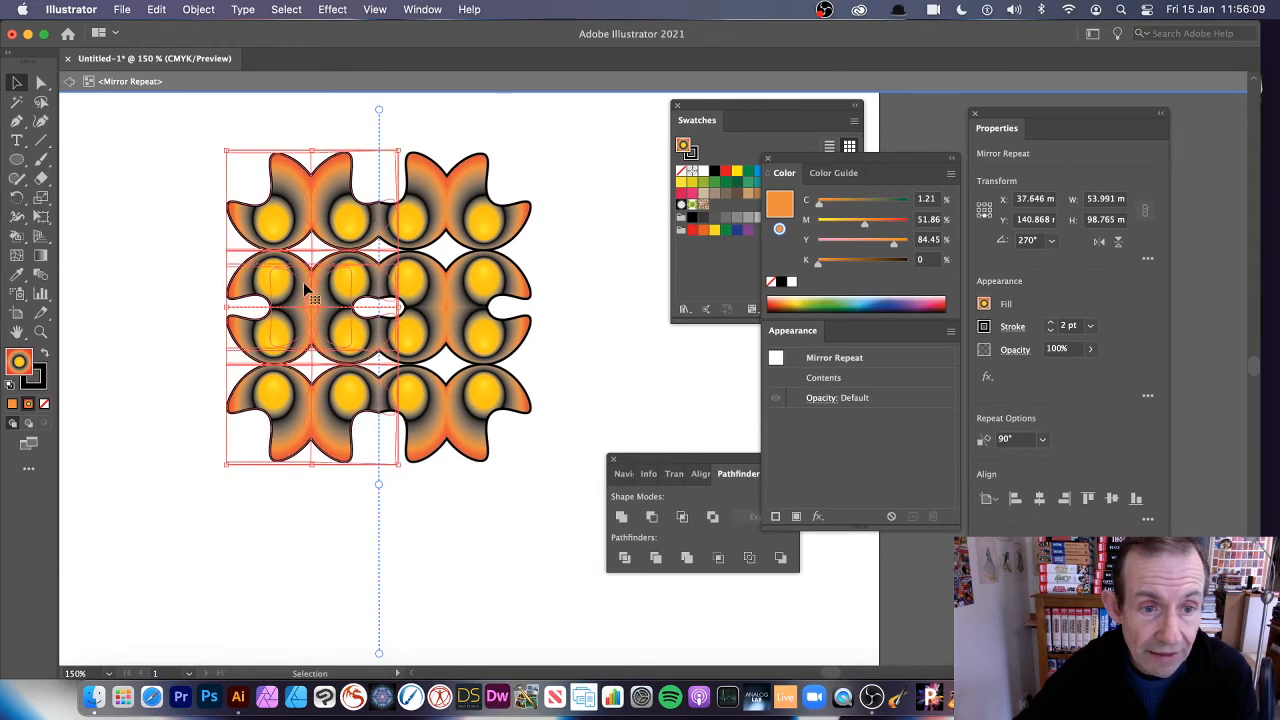
Exit isolation mode, then move the merged pattern down and scale it to about 66 mm wide and 68 mm high
{"action": "left_click", "coordinate": [70, 86]}
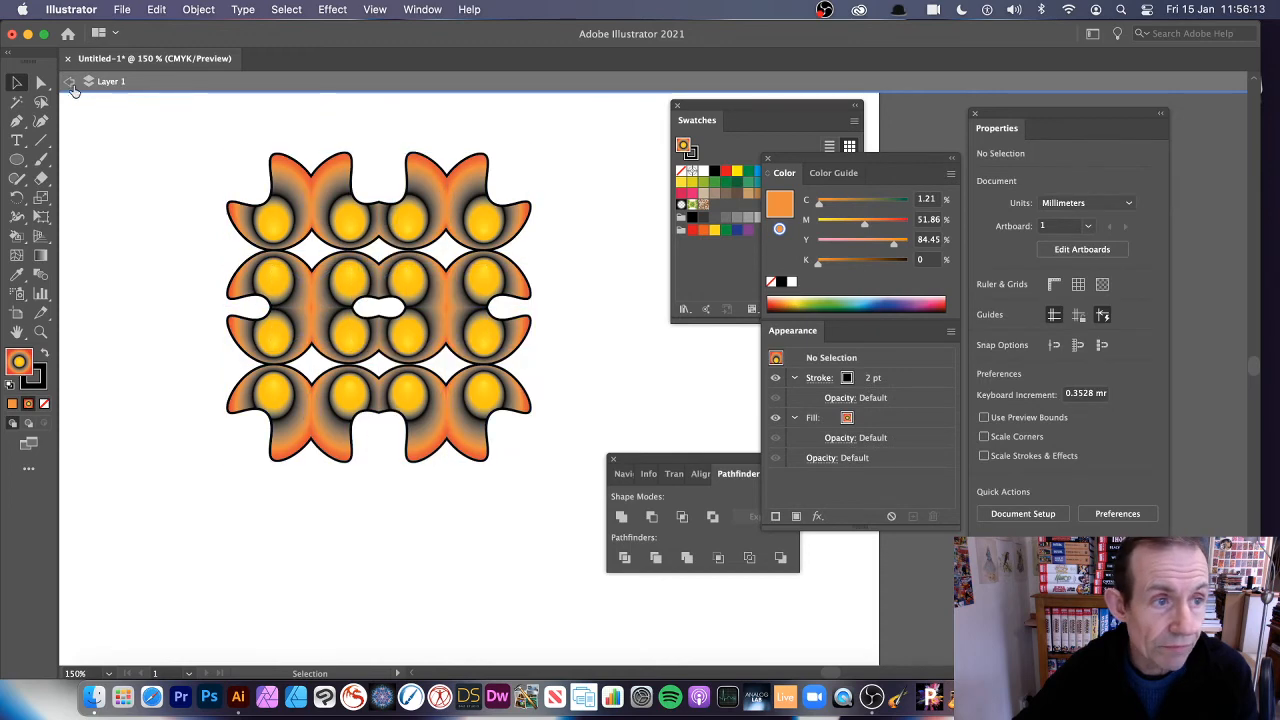
{"action": "left_click_drag", "start_coordinate": [305, 212], "coordinate": [296, 250]}
{"action": "left_click_drag", "start_coordinate": [229, 199], "coordinate": [322, 295]}
Mirror the scaled pattern with a Mirror repeat, shift the original about 7 mm right to overlap its reflection, and exit isolation mode
{"action": "left_click", "coordinate": [194, 10]}
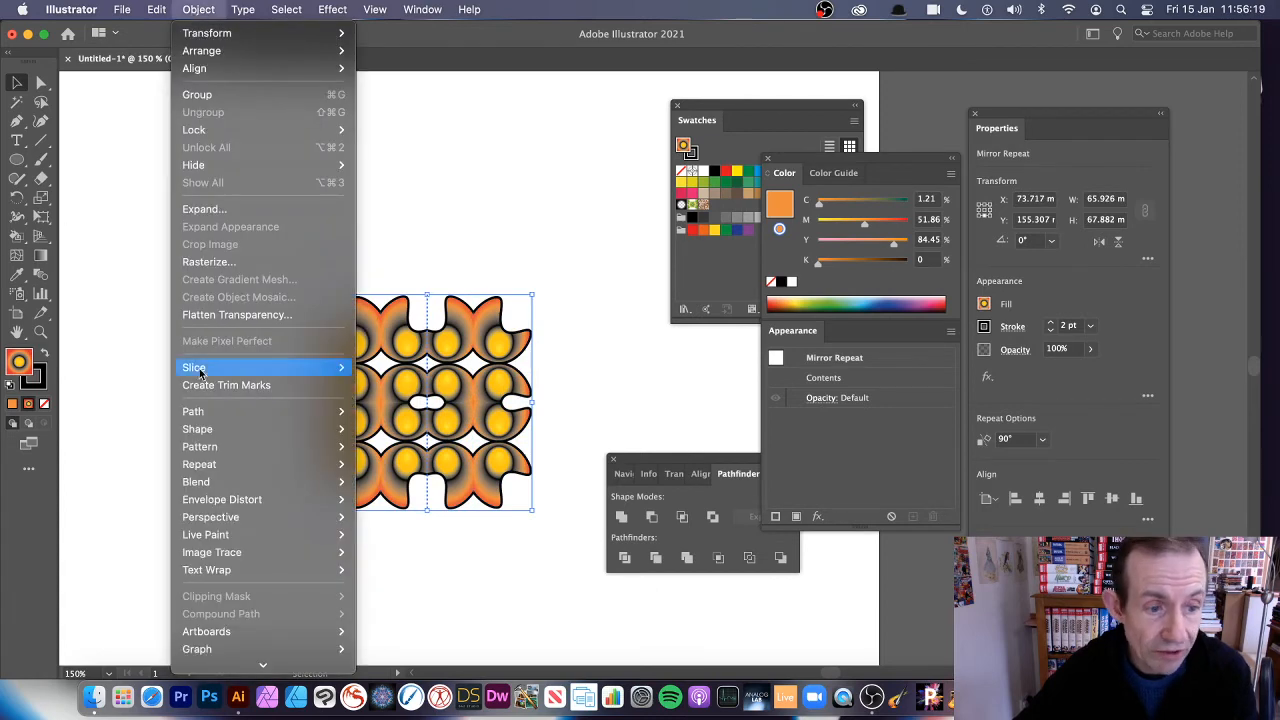
{"action": "mouse_move", "coordinate": [221, 464]}
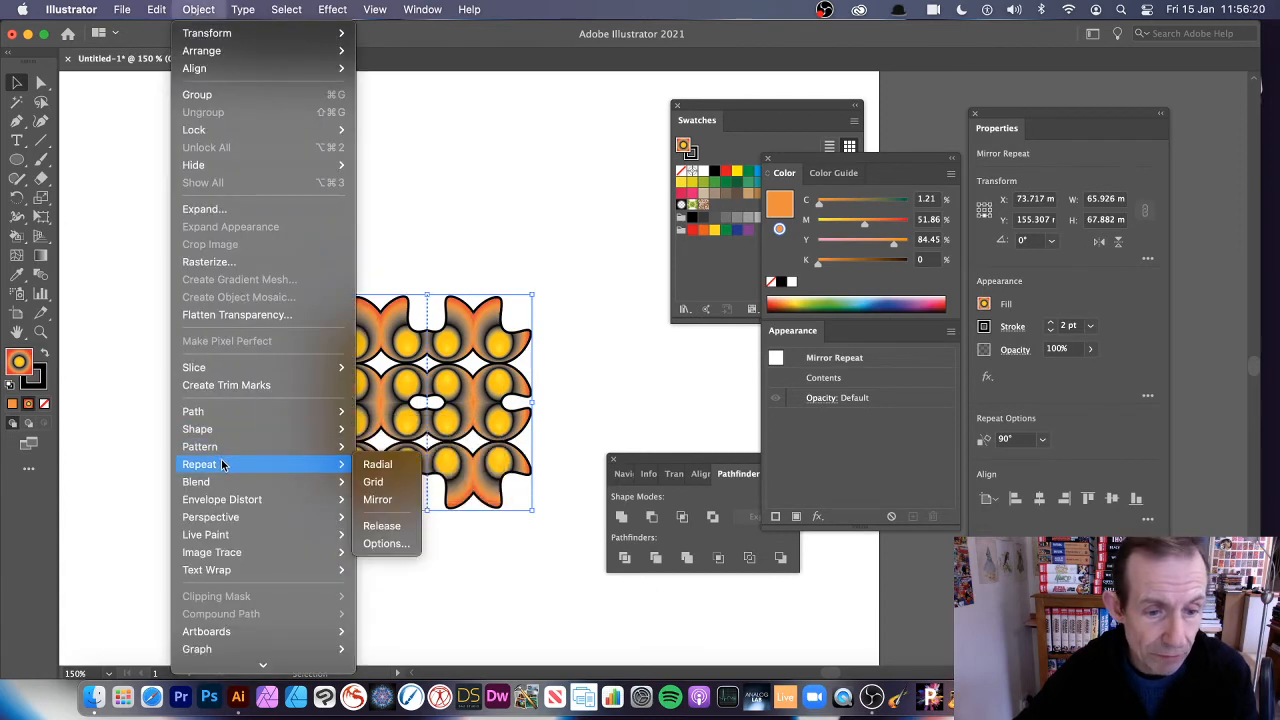
{"action": "left_click", "coordinate": [380, 501]}
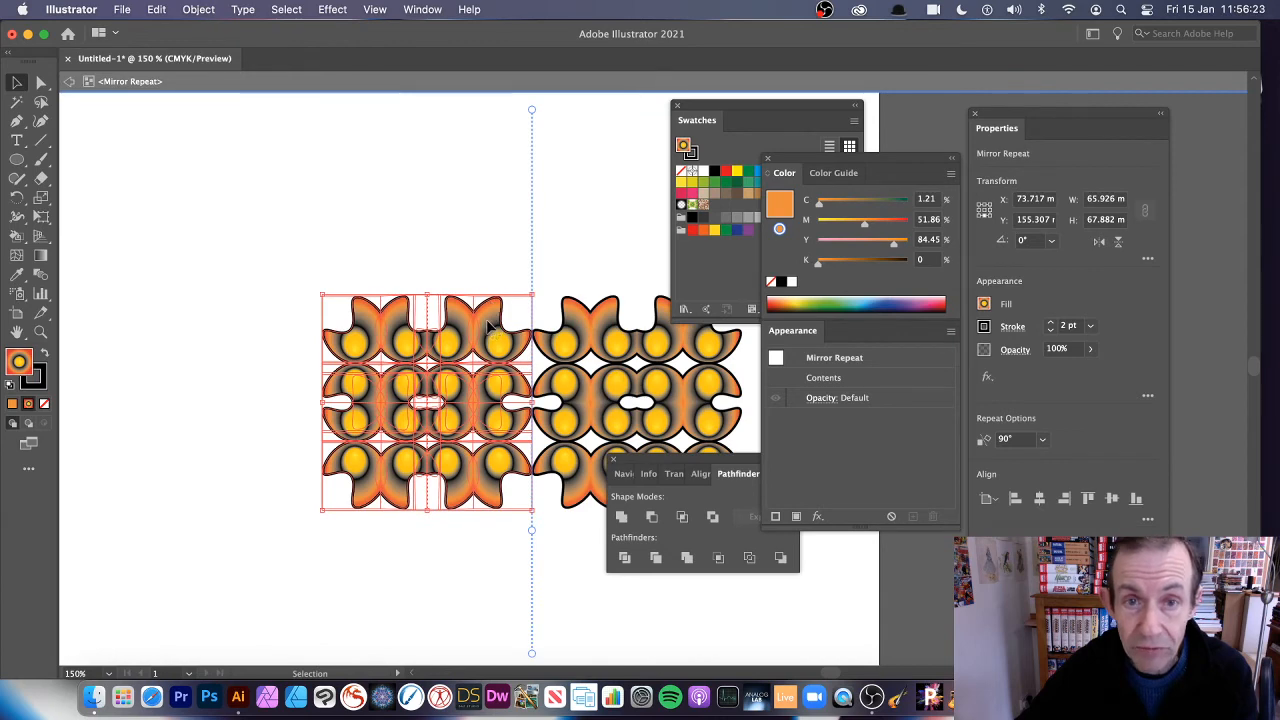
{"action": "mouse_move", "coordinate": [485, 330]}
{"action": "left_mouse_down"}
{"action": "mouse_move", "coordinate": [522, 328]}
{"action": "mouse_move", "coordinate": [508, 330]}
{"action": "left_mouse_up"}
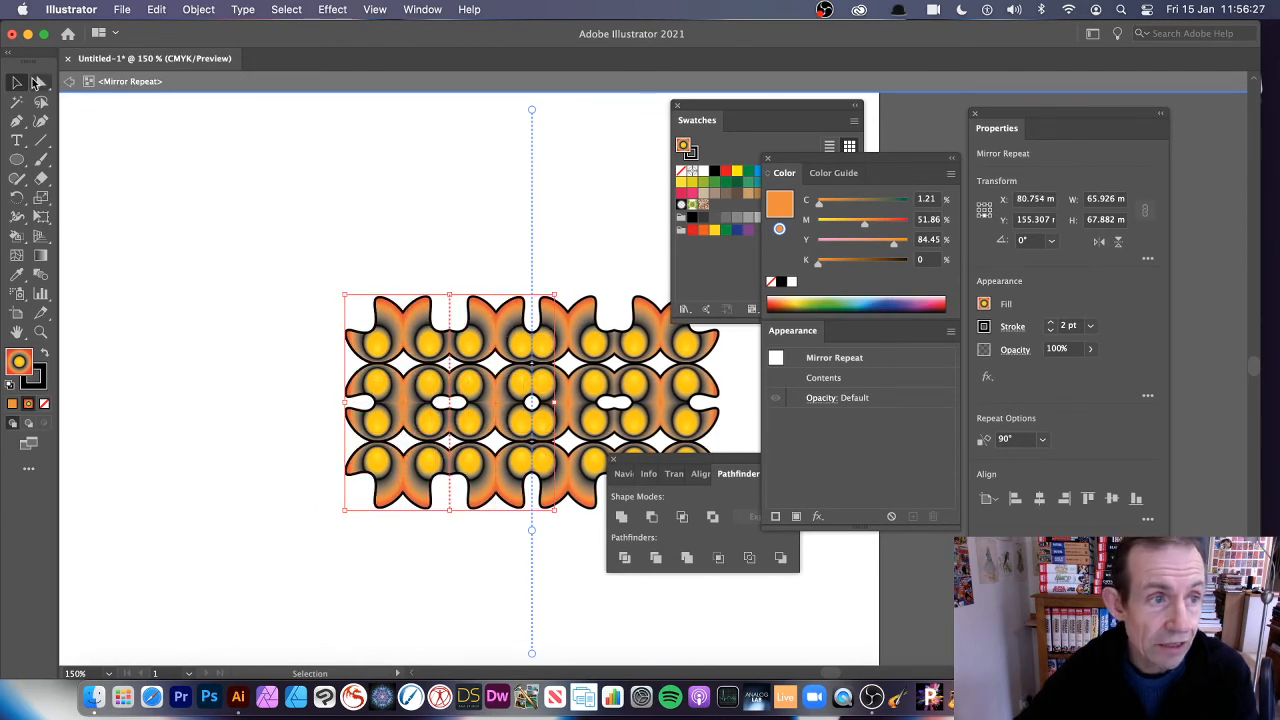
{"action": "left_click", "coordinate": [68, 84]}
{"action": "left_click", "coordinate": [69, 85]}
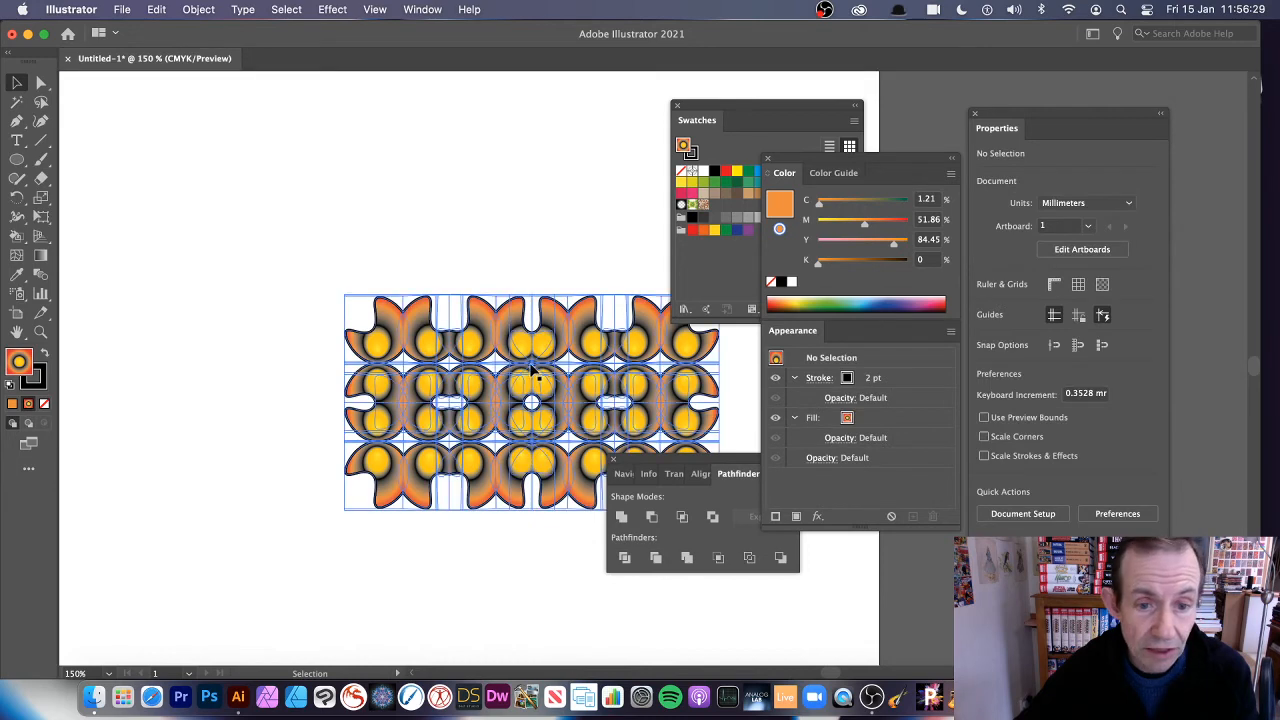
Move the wide mirrored pattern up and left on the artboard and rotate it to 270° so it stands vertically
{"action": "left_click_drag", "start_coordinate": [531, 364], "coordinate": [357, 306]}
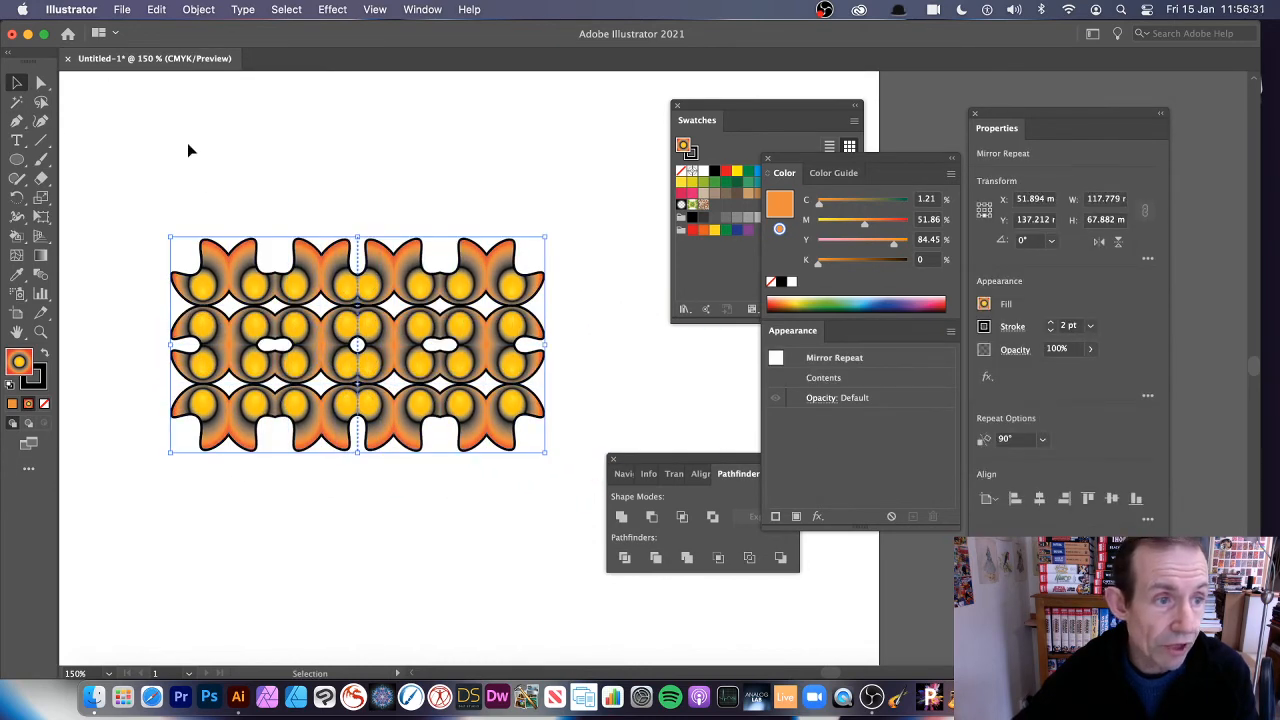
{"action": "left_click_drag", "start_coordinate": [172, 228], "coordinate": [479, 139]}
{"action": "left_click_drag", "start_coordinate": [294, 206], "coordinate": [239, 187]}
{"action": "left_click", "coordinate": [198, 9]}
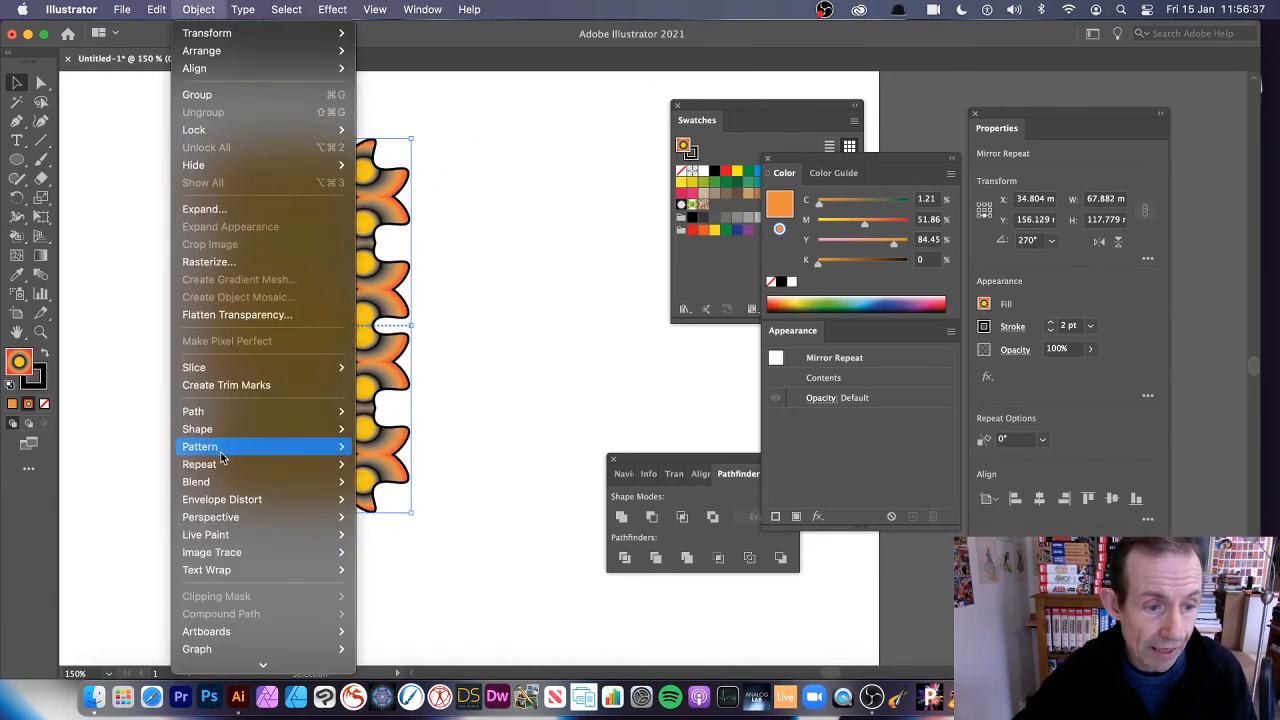
{"action": "mouse_move", "coordinate": [320, 464]}
{"action": "left_click", "coordinate": [532, 487]}
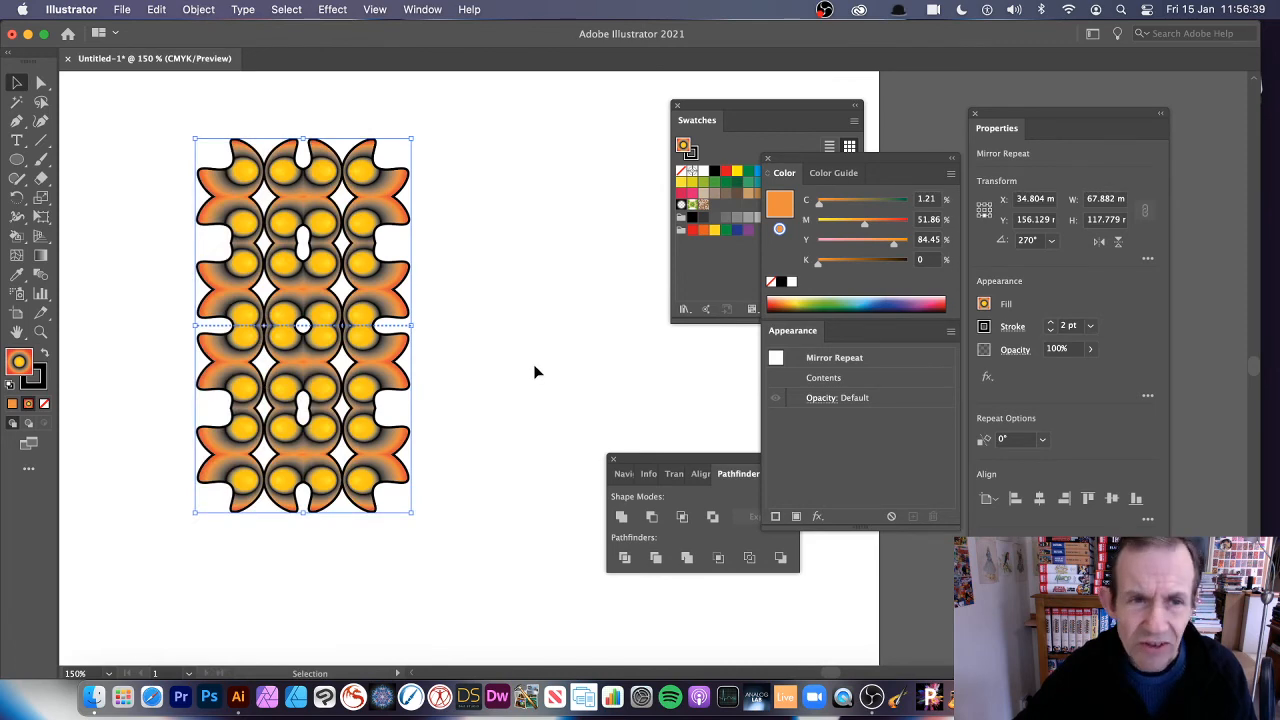
{"action": "left_click", "coordinate": [535, 370]}
{"action": "left_click", "coordinate": [369, 228]}
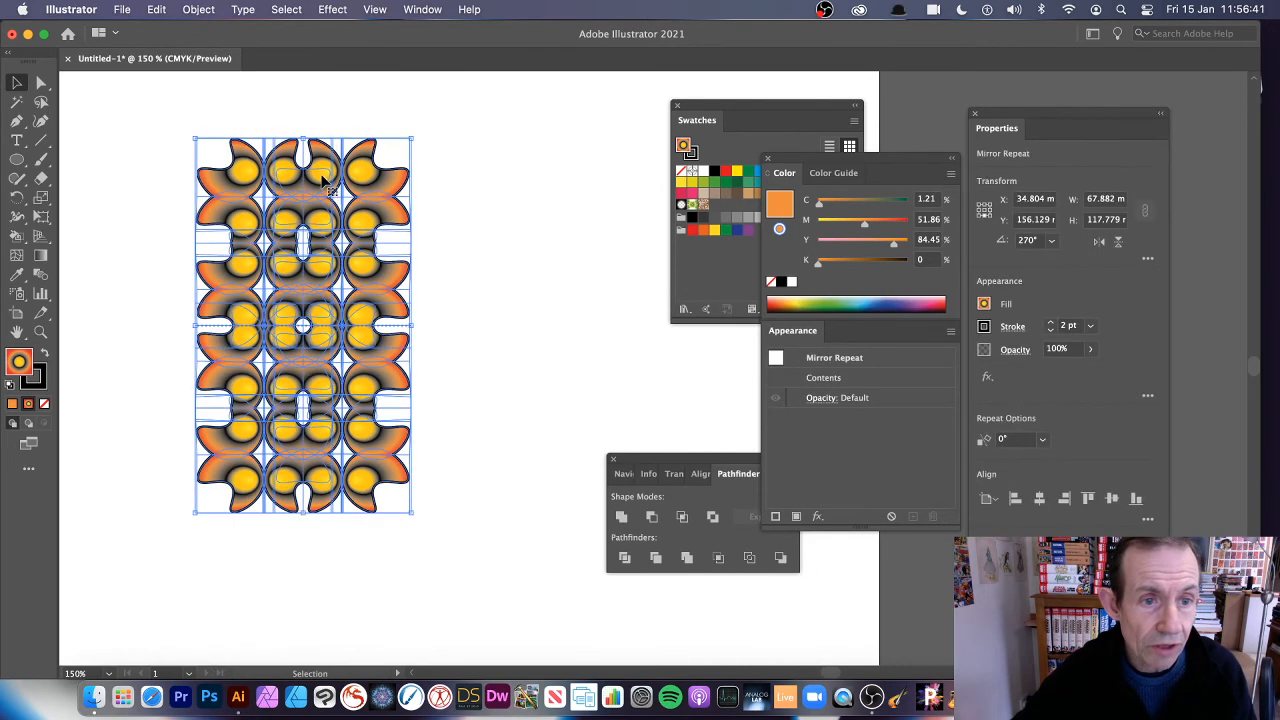
{"action": "left_click_drag", "start_coordinate": [322, 180], "coordinate": [343, 194]}
{"action": "key", "text": "super+z"}
{"action": "left_click", "coordinate": [198, 10]}
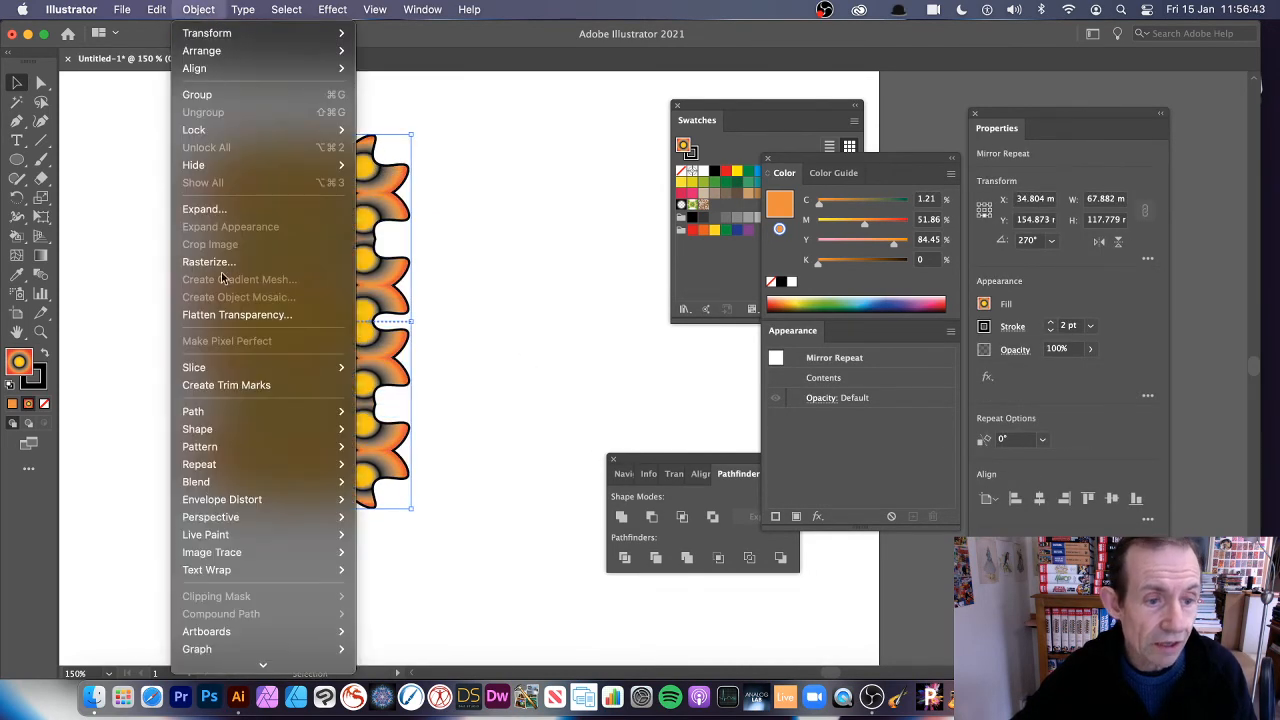
{"action": "mouse_move", "coordinate": [246, 464]}
{"action": "left_click", "coordinate": [583, 388]}
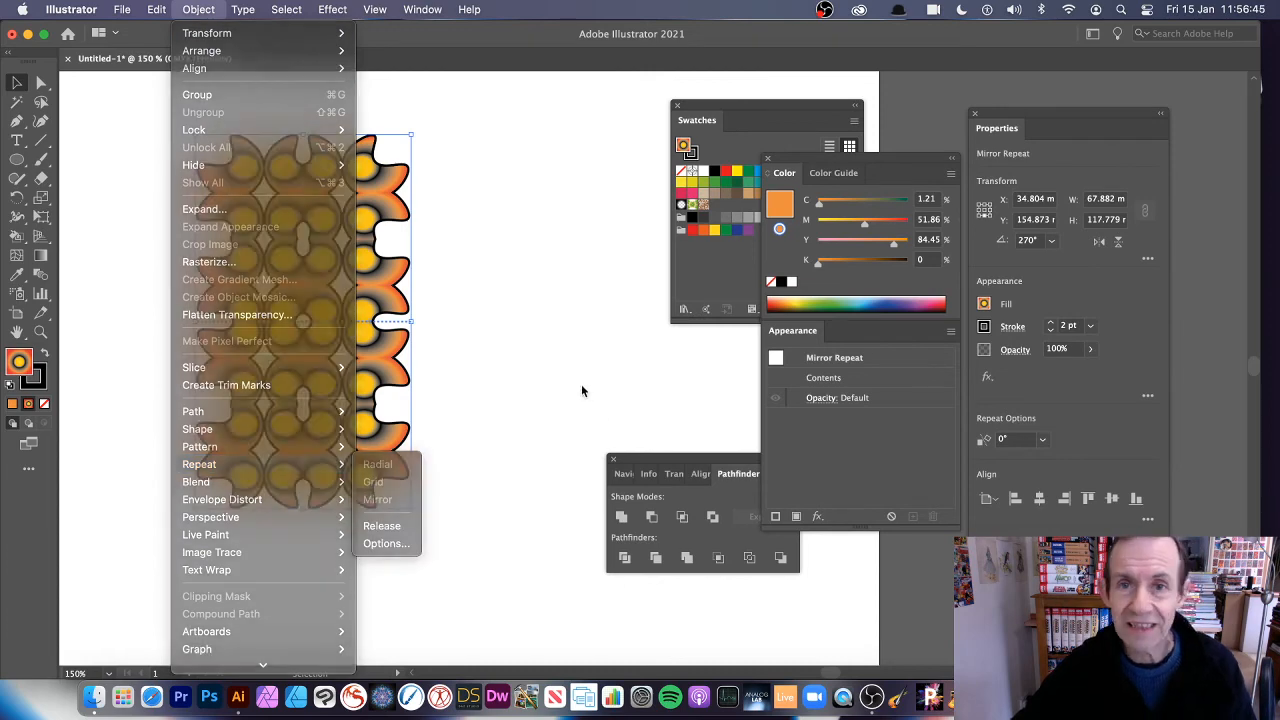
Move the vertical mirrored pattern about 27 mm right and 4 mm up, and enlarge it to about 81 mm wide and 140 mm high
{"action": "left_click_drag", "start_coordinate": [374, 218], "coordinate": [410, 223]}
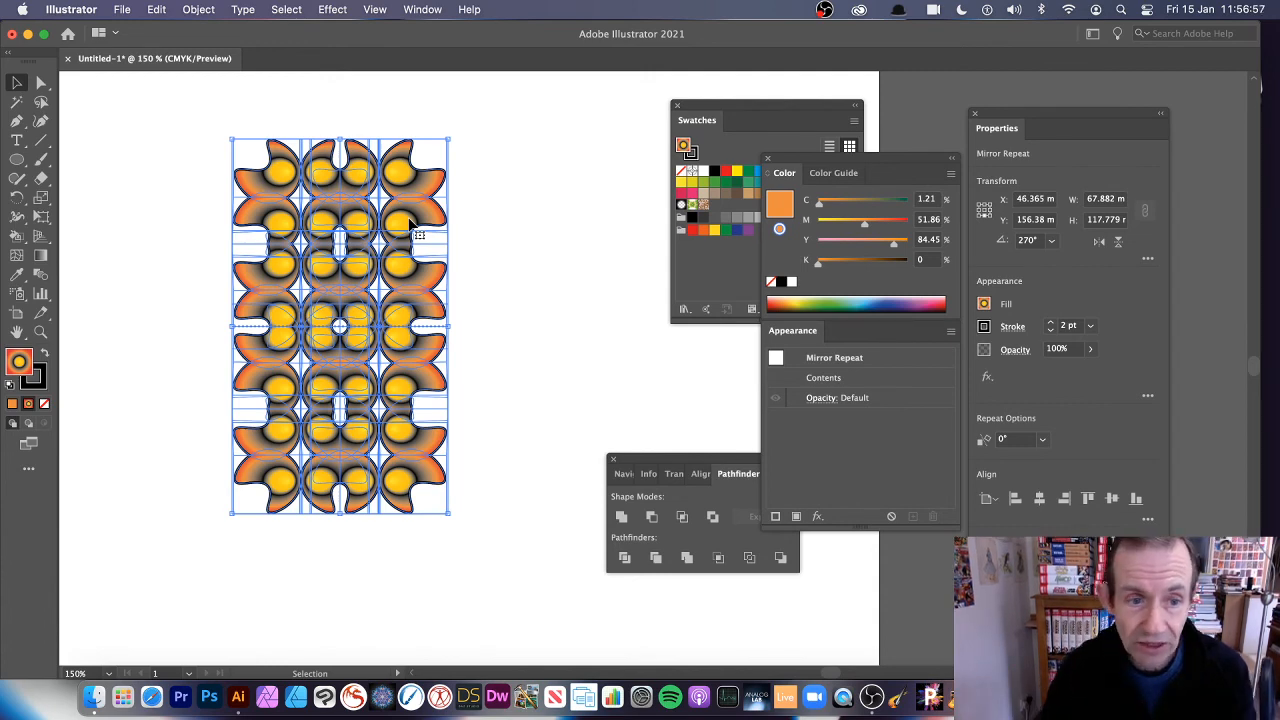
{"action": "left_click", "coordinate": [497, 160]}
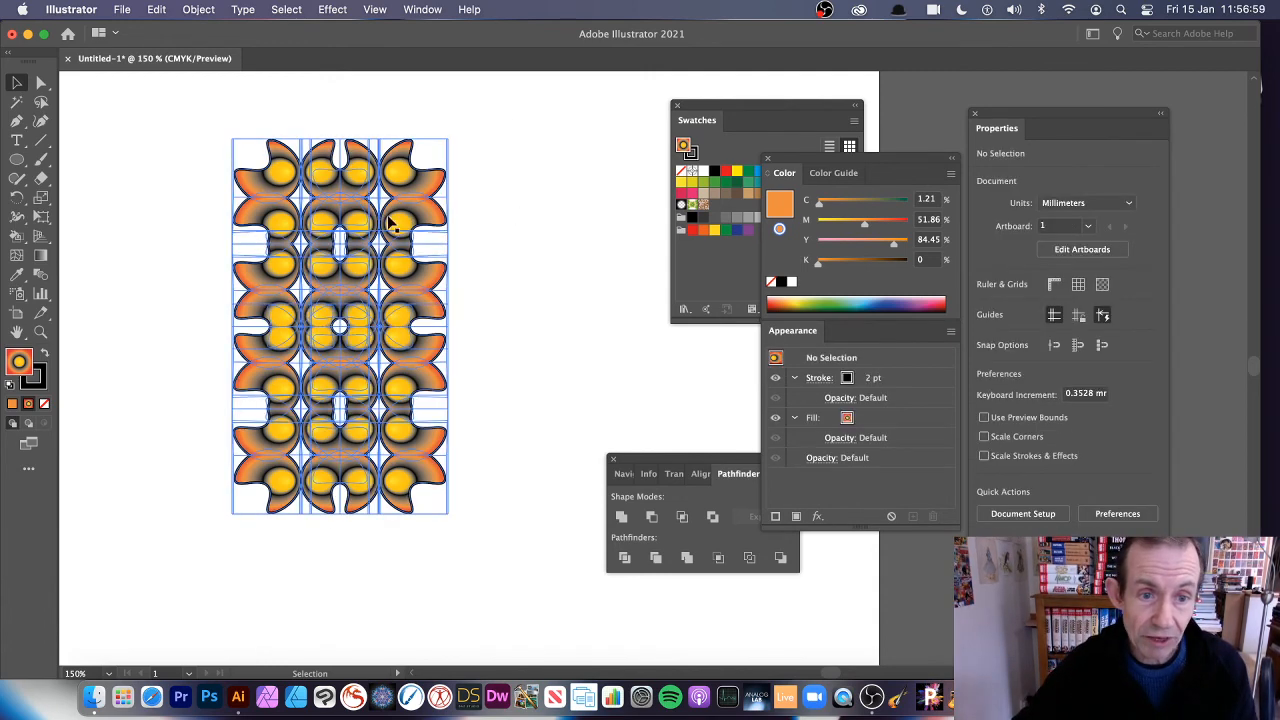
{"action": "left_click_drag", "start_coordinate": [390, 217], "coordinate": [441, 199]}
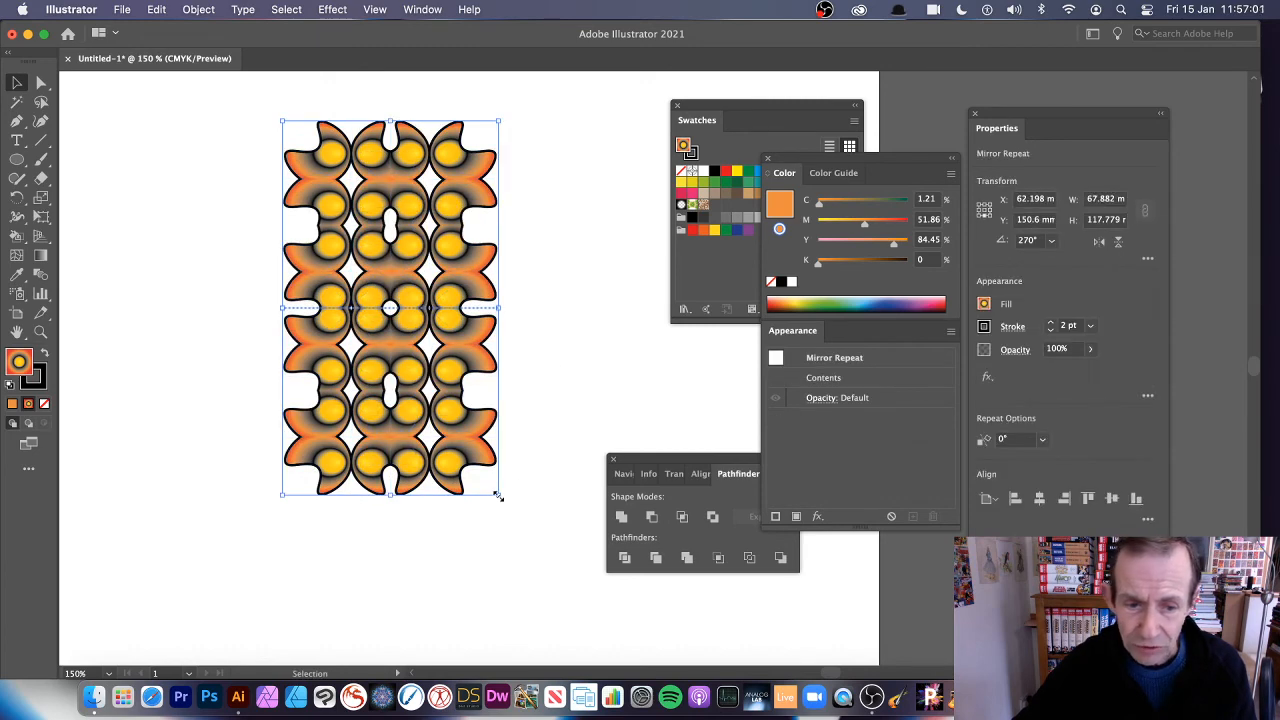
{"action": "left_click_drag", "start_coordinate": [497, 494], "coordinate": [540, 566]}
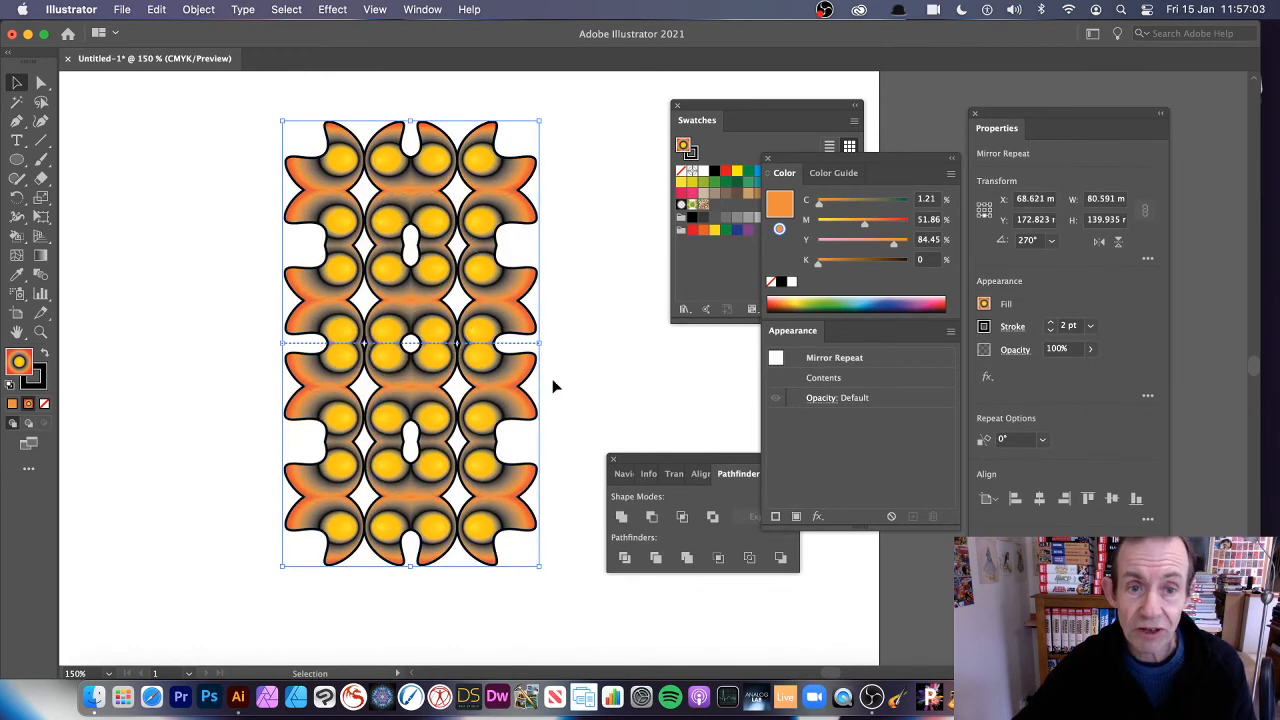